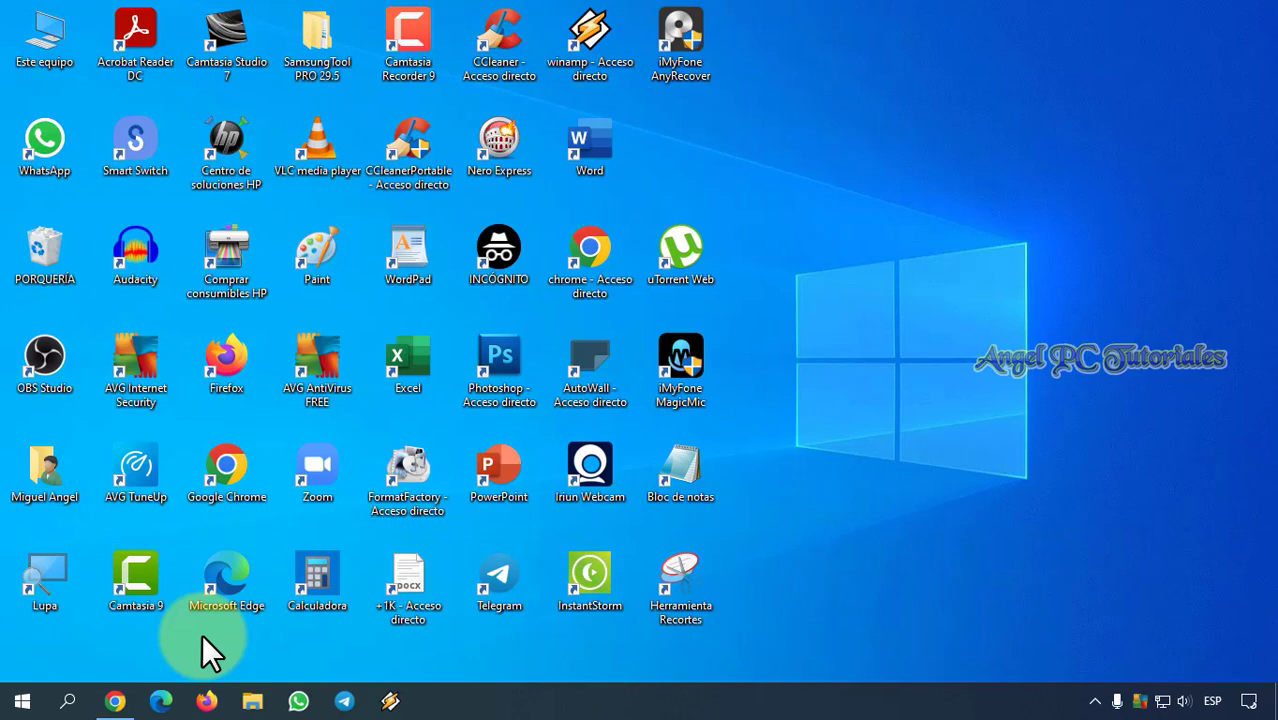
- Switch to AudioMass in Chrome, dismiss the welcome message, and load "conseguir visitas en youtube" from the Audacity folder in Documentos
{"action": "left_click", "coordinate": [114, 702]}
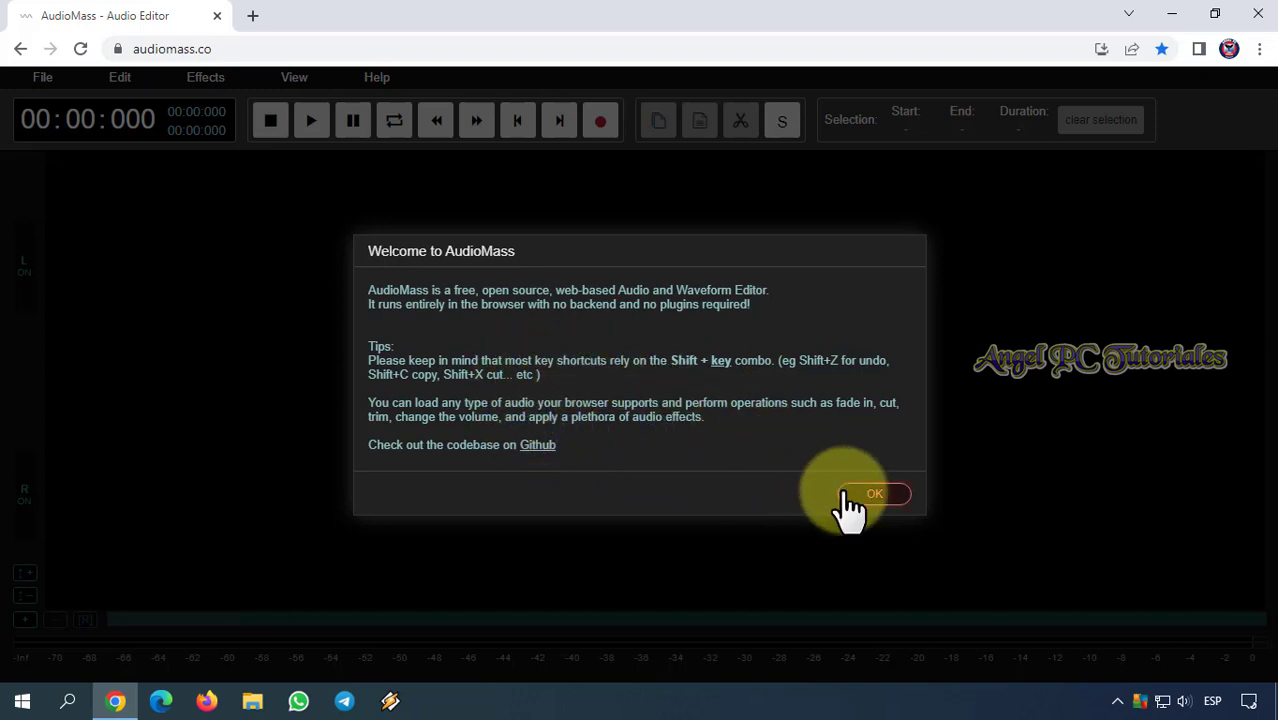
{"action": "left_click", "coordinate": [872, 500]}
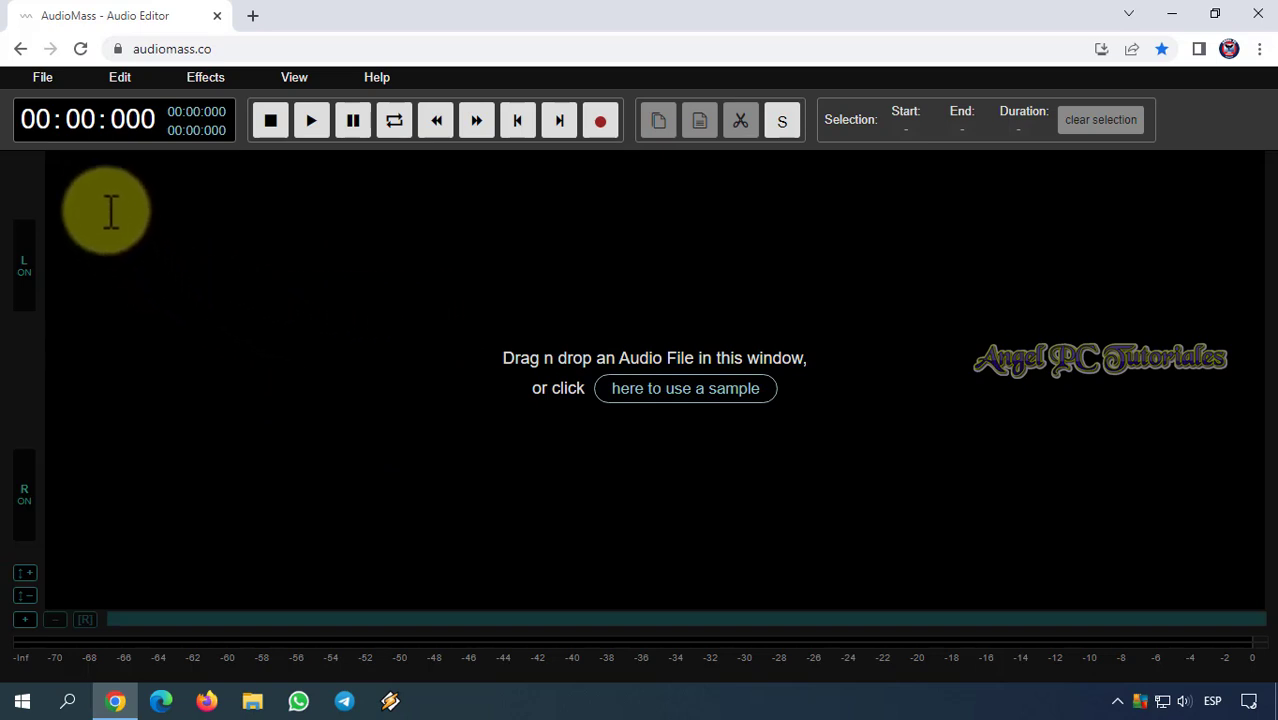
{"action": "left_click", "coordinate": [47, 80]}
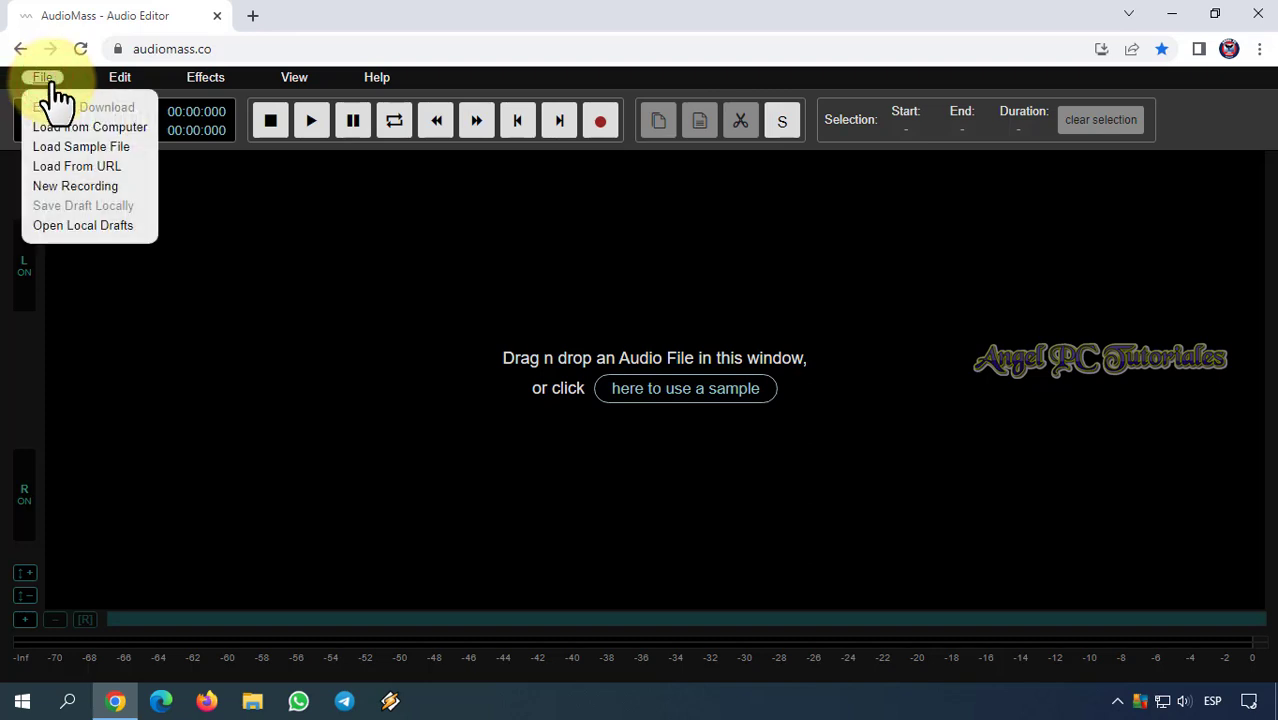
{"action": "left_click", "coordinate": [92, 128]}
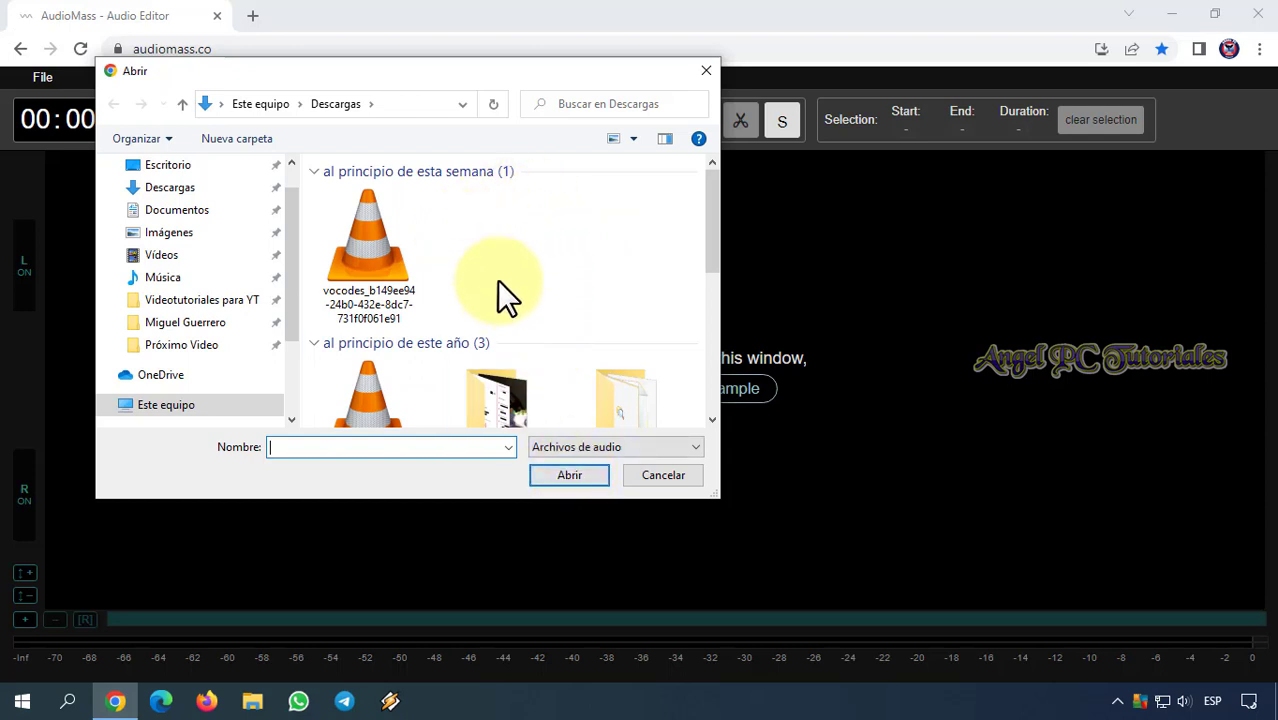
{"action": "left_click", "coordinate": [208, 212]}
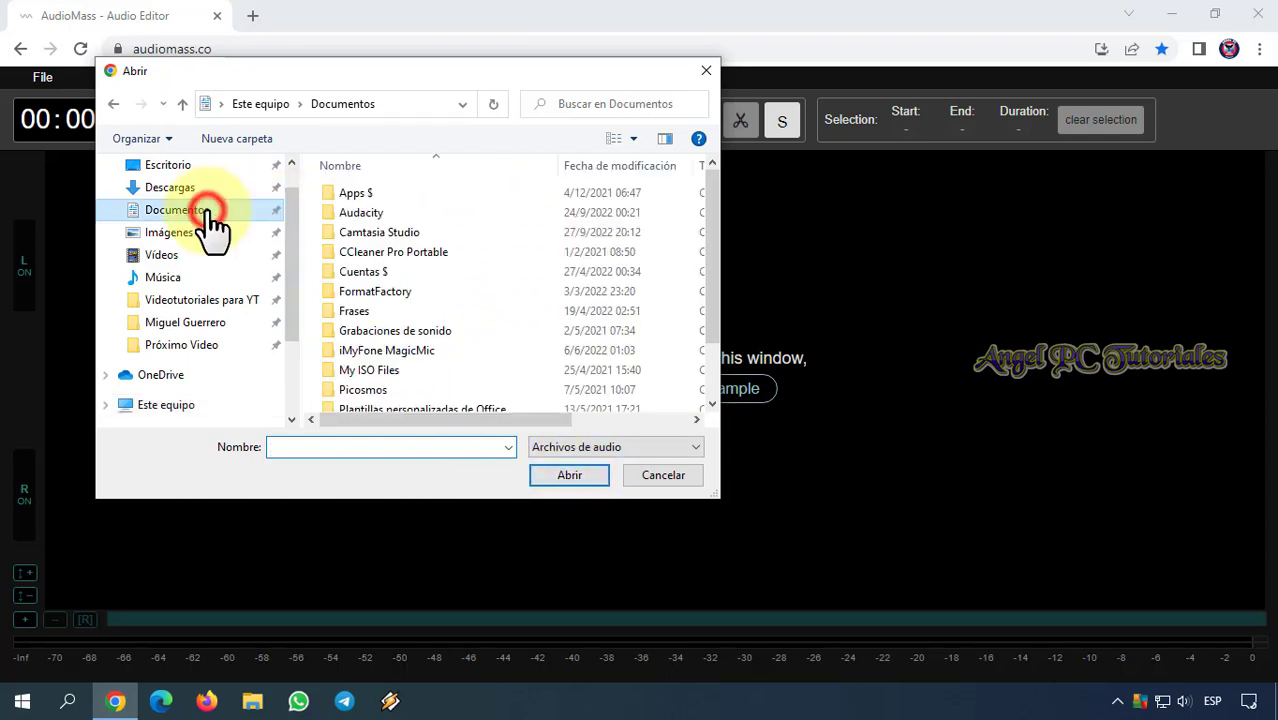
{"action": "double_click", "coordinate": [368, 210]}
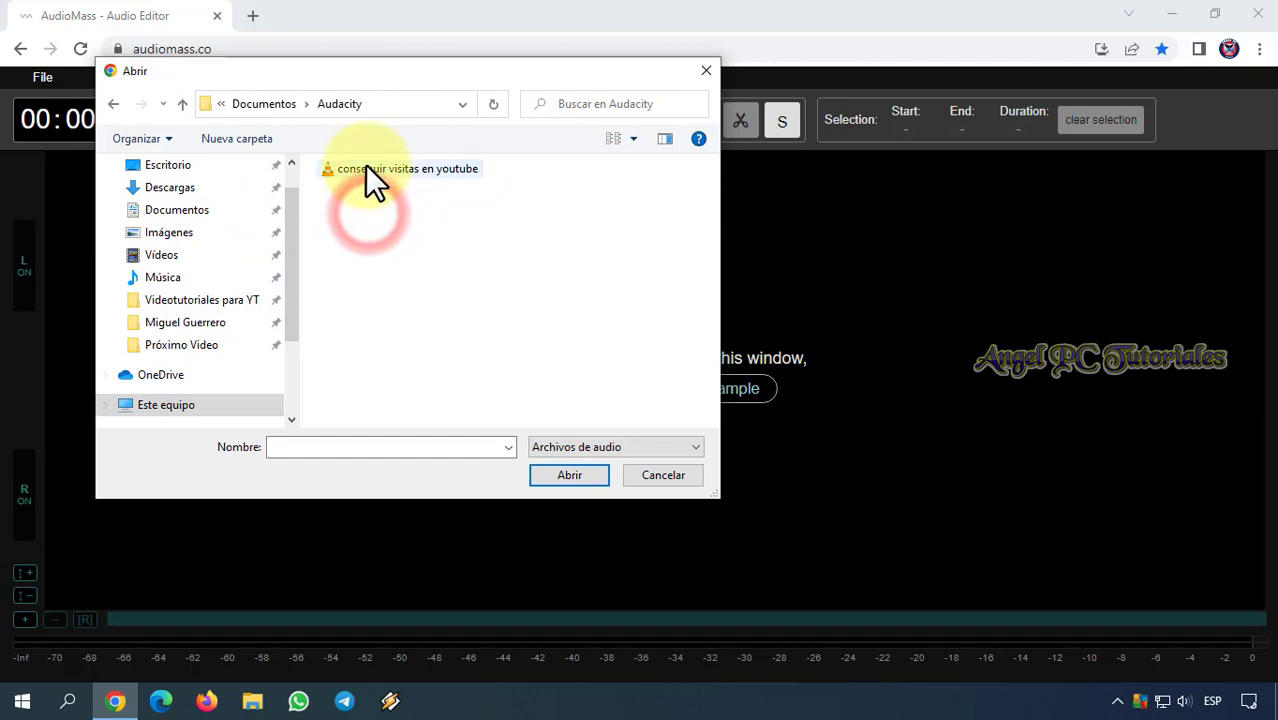
{"action": "left_click", "coordinate": [365, 166]}
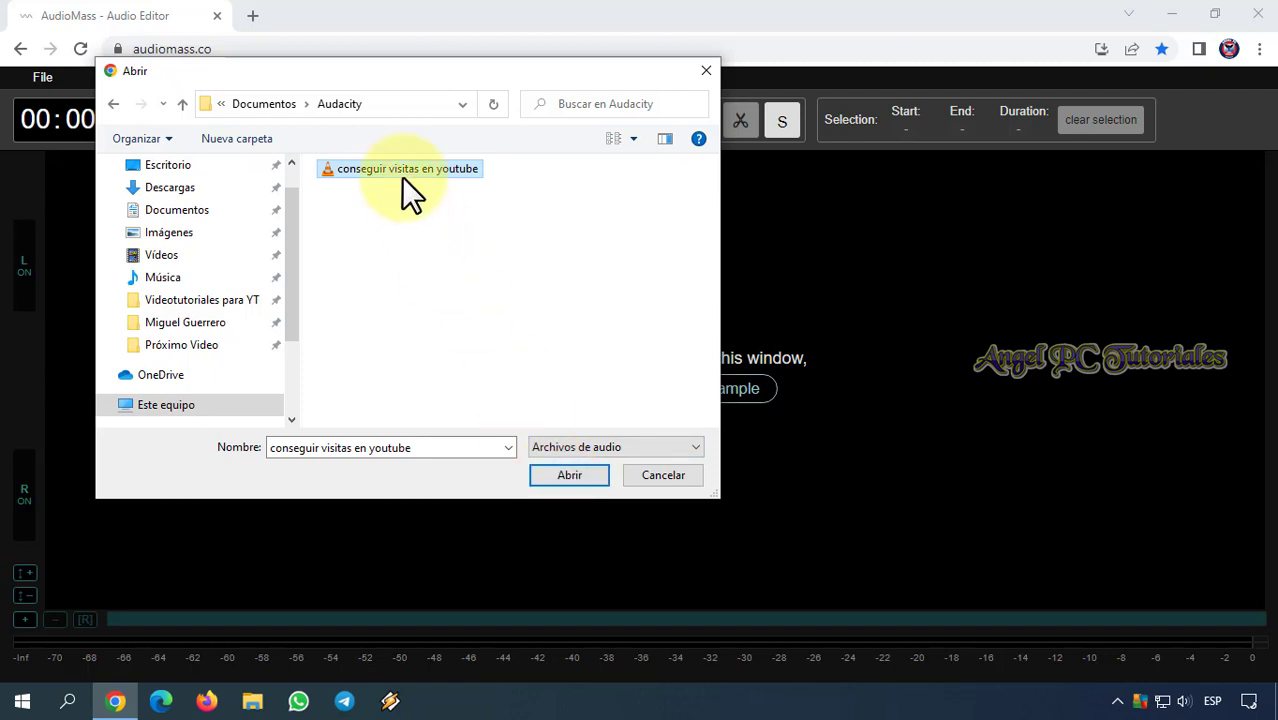
{"action": "left_click", "coordinate": [557, 479]}
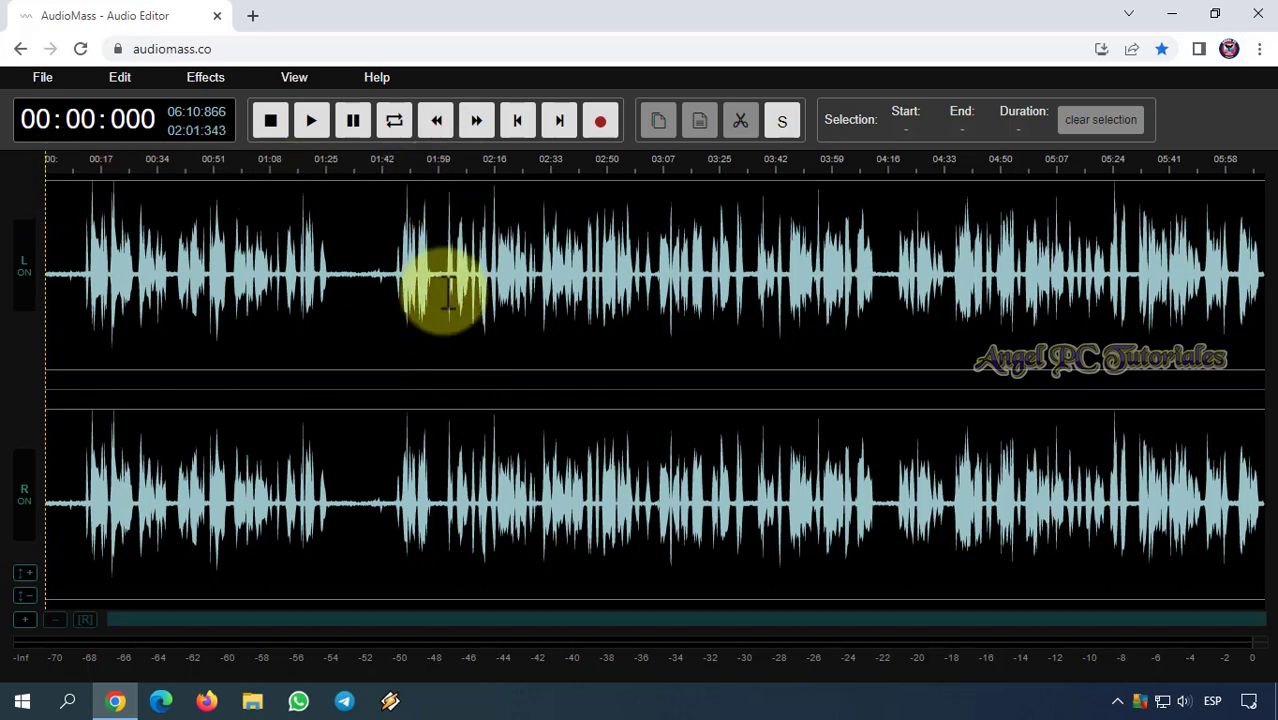
- Place the playhead at about 11 seconds, play the recording from there, and stop playback
{"action": "left_click", "coordinate": [438, 170]}
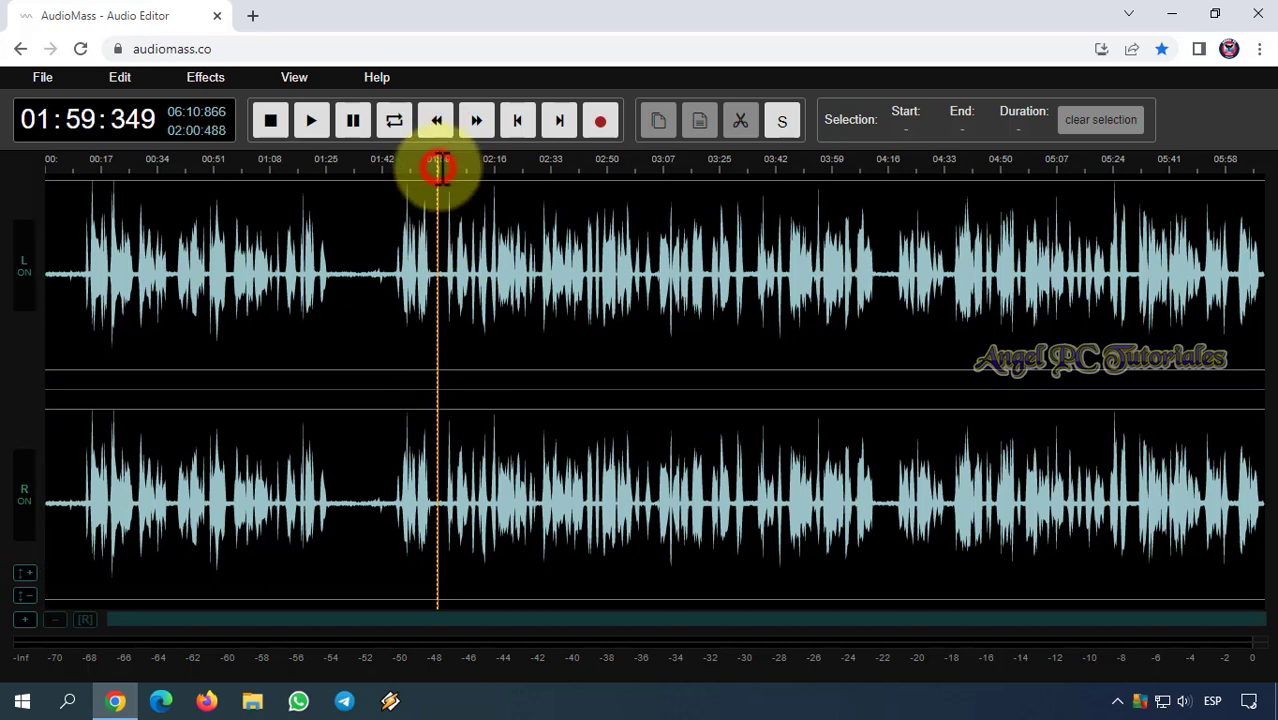
{"action": "left_click", "coordinate": [83, 178]}
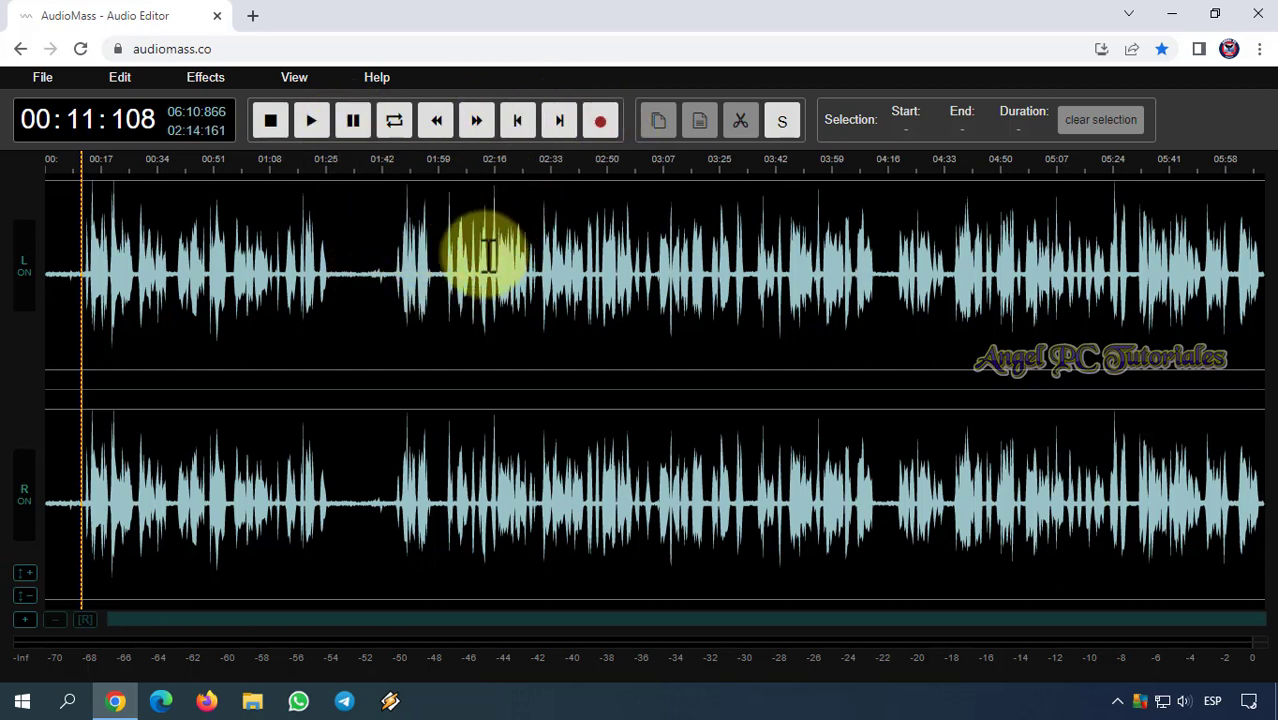
{"action": "left_click", "coordinate": [311, 121]}
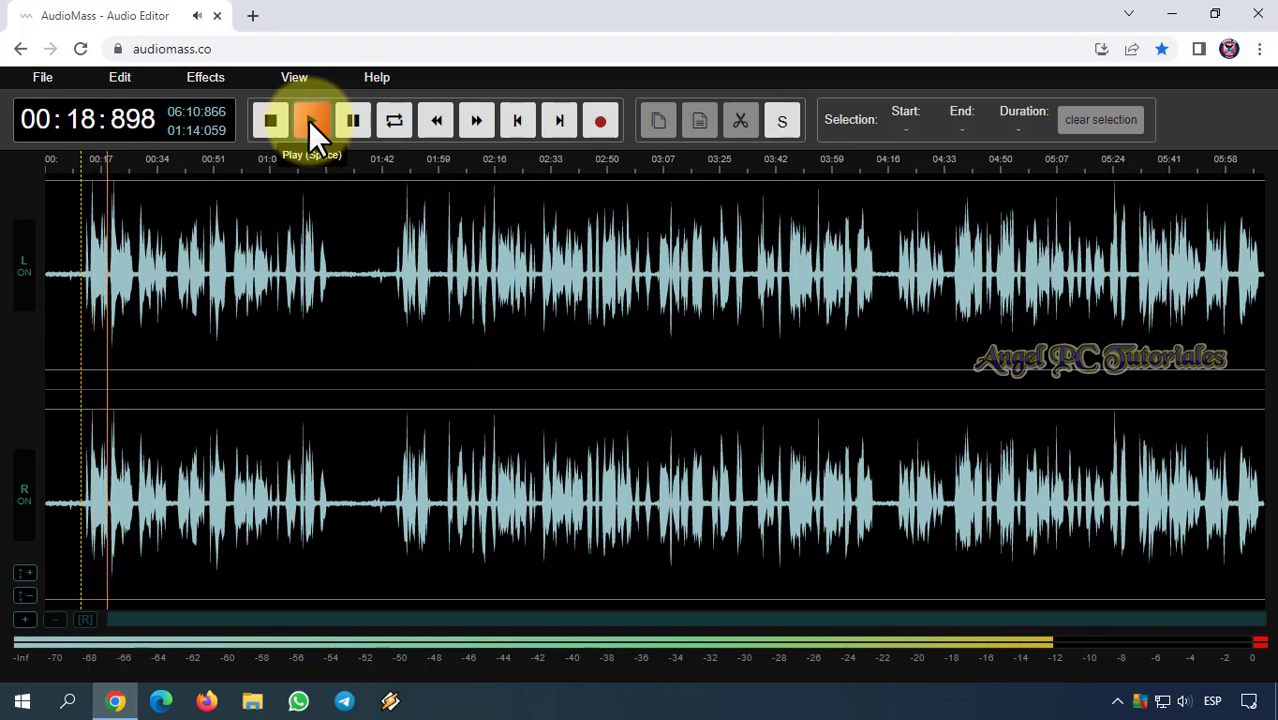
{"action": "left_click", "coordinate": [272, 117]}
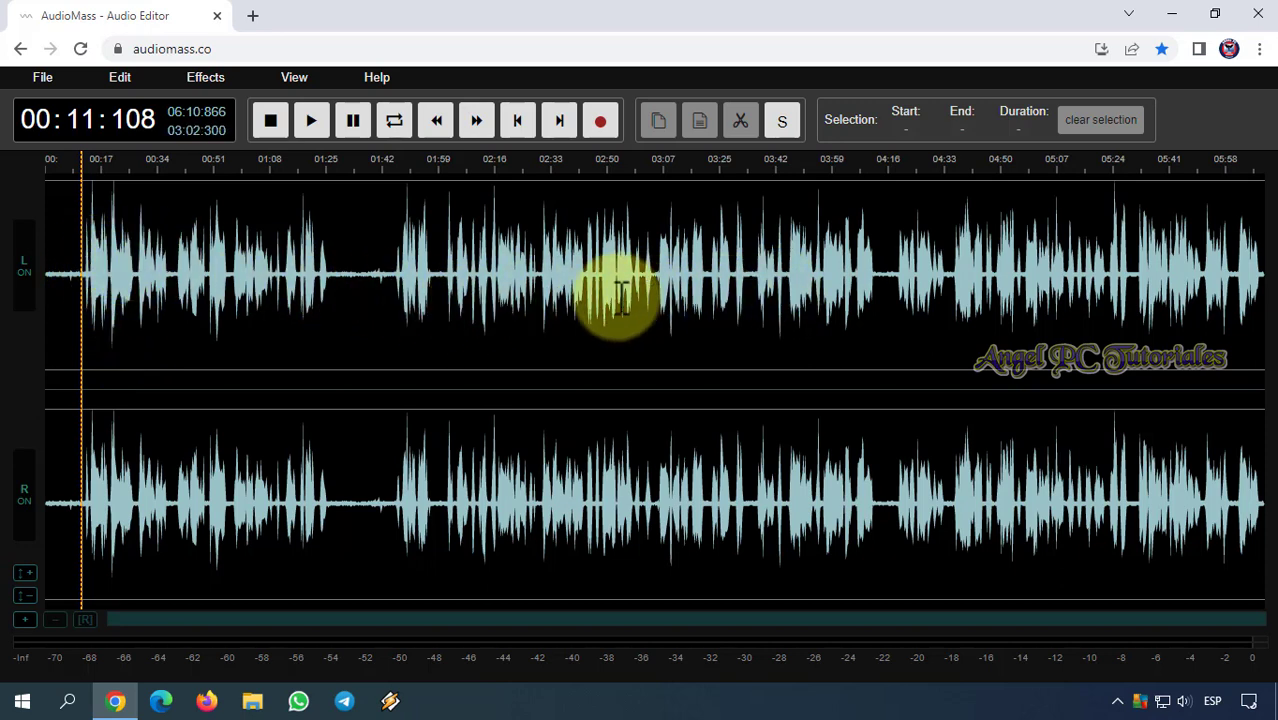
- Listen to the recording from about 17 seconds to check where the opening section ends, and stop playback
{"action": "left_click", "coordinate": [26, 621]}
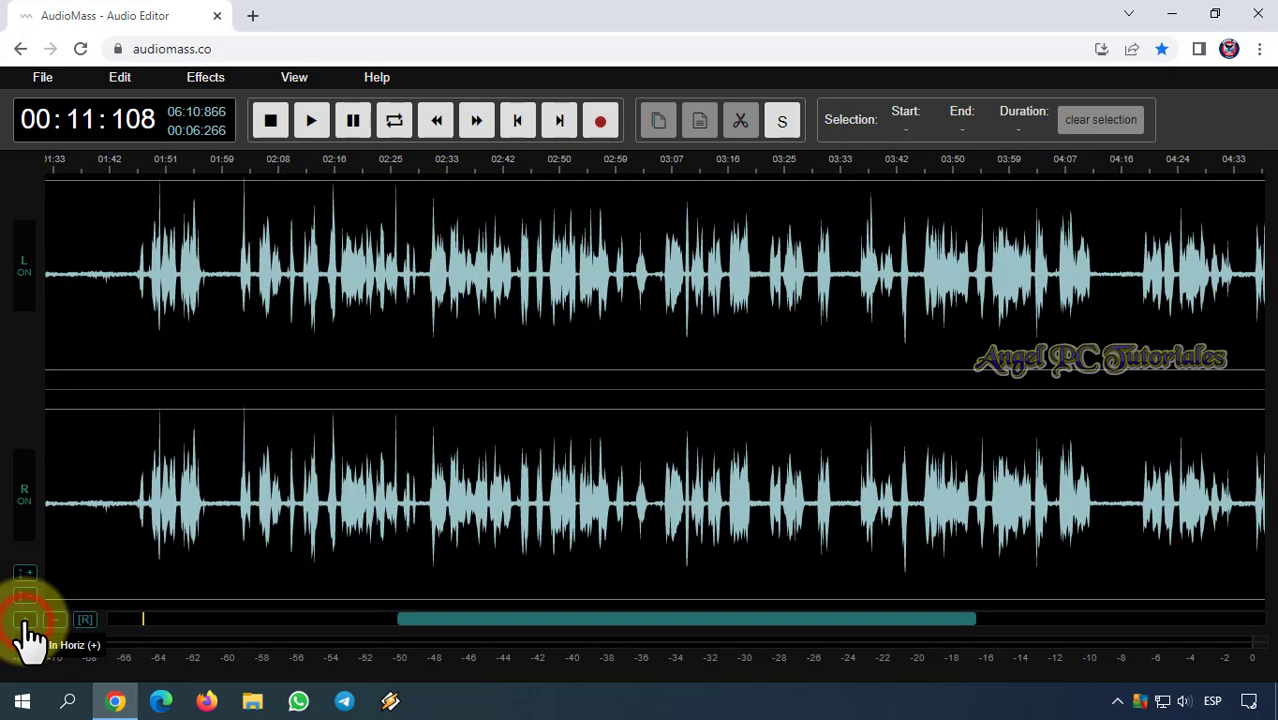
{"action": "left_click", "coordinate": [26, 621]}
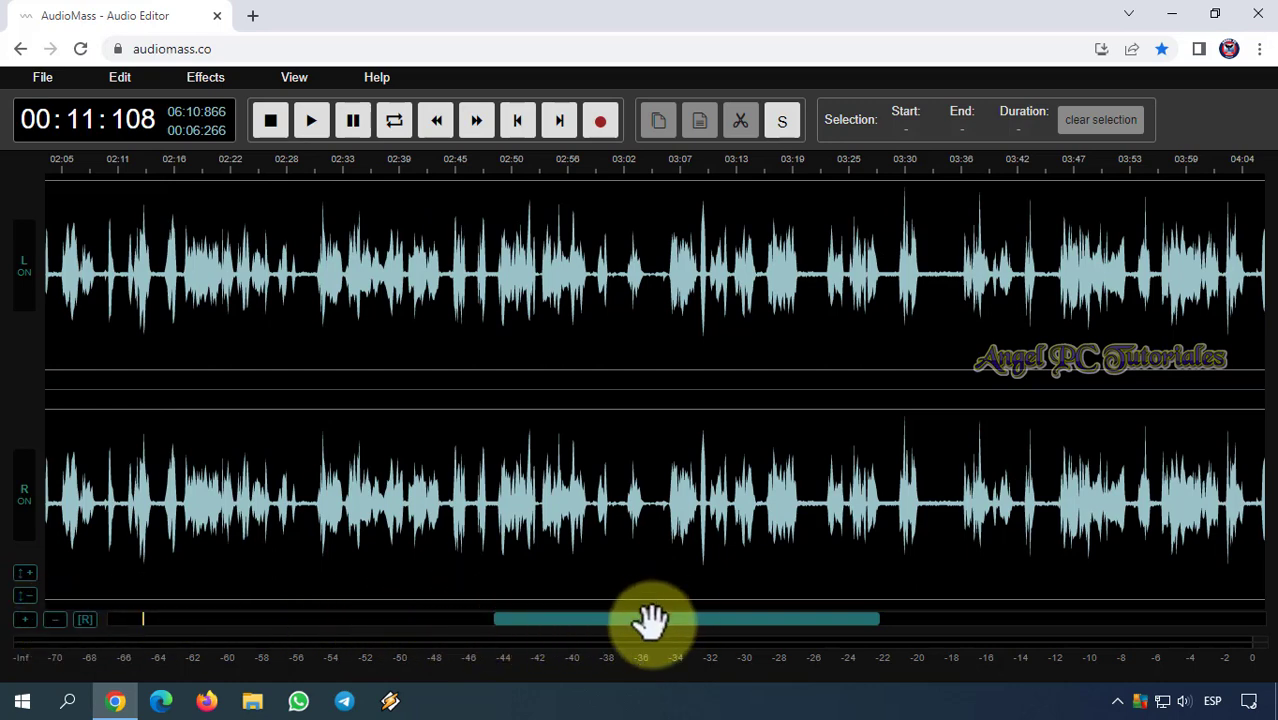
{"action": "left_click_drag", "start_coordinate": [655, 617], "coordinate": [238, 630]}
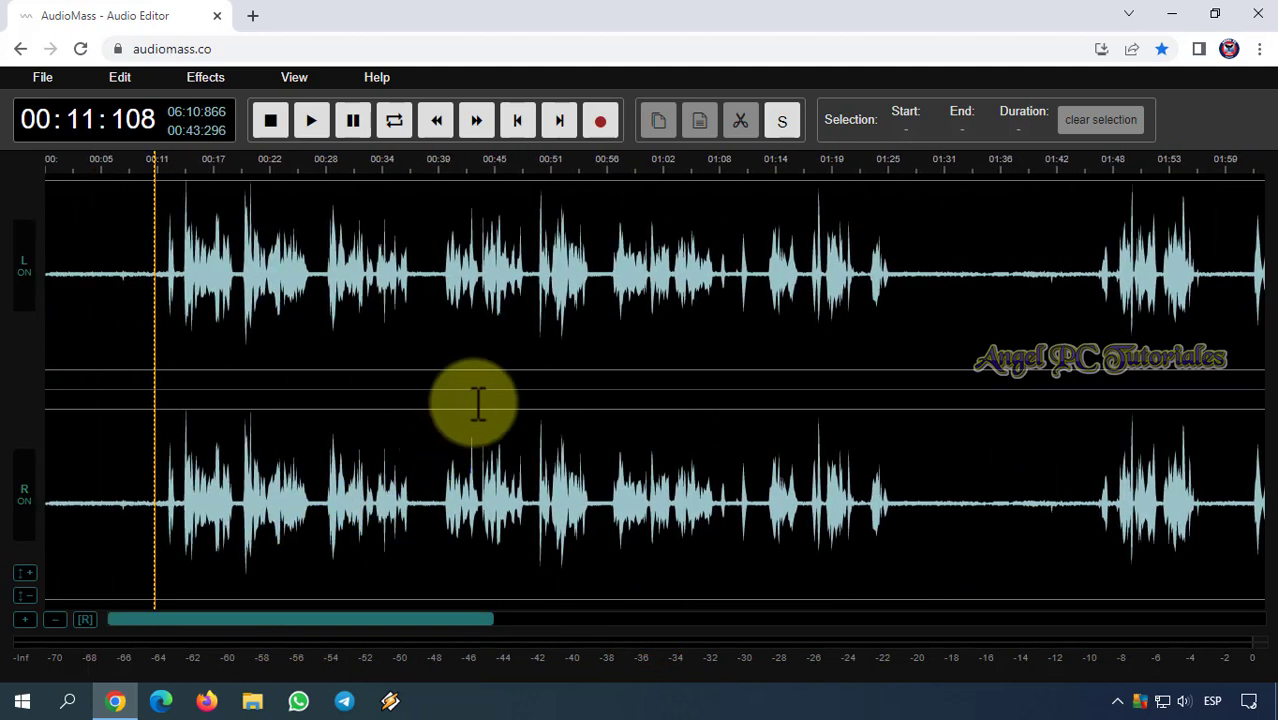
{"action": "scroll", "coordinate": [478, 403], "scroll_direction": "down", "scroll_amount": 2}
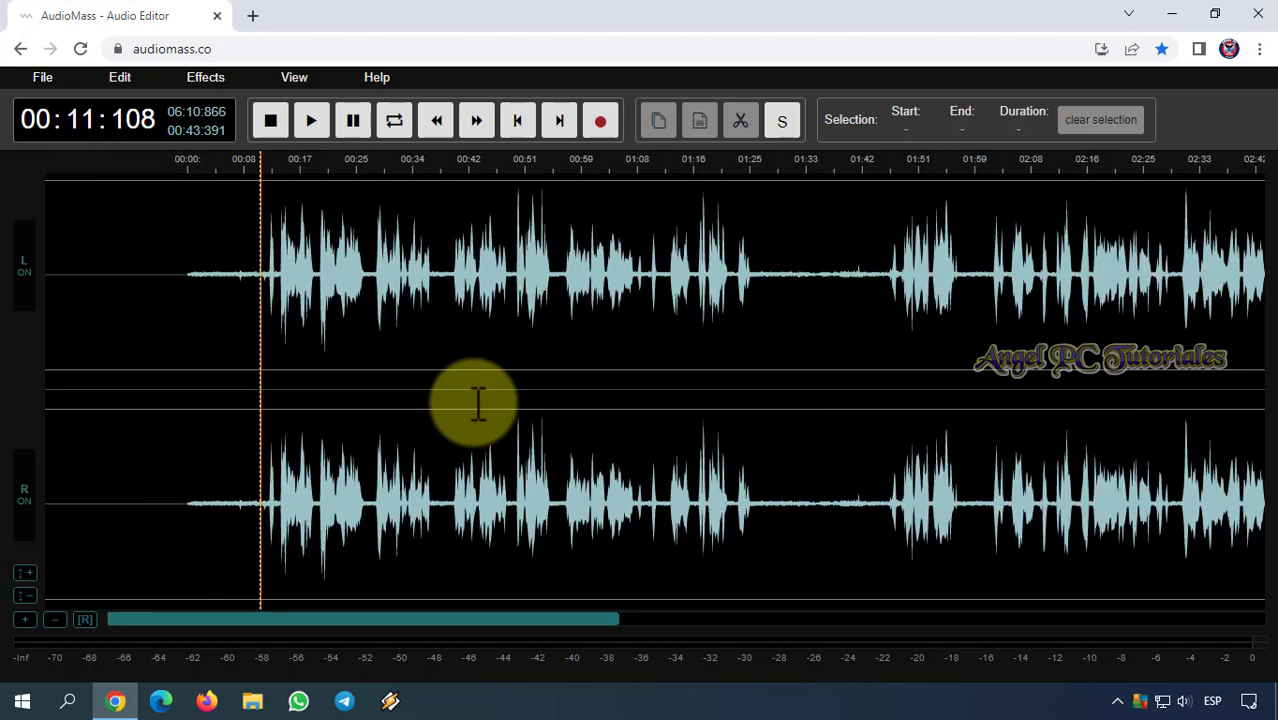
{"action": "scroll", "coordinate": [478, 403], "scroll_direction": "up", "scroll_amount": 2}
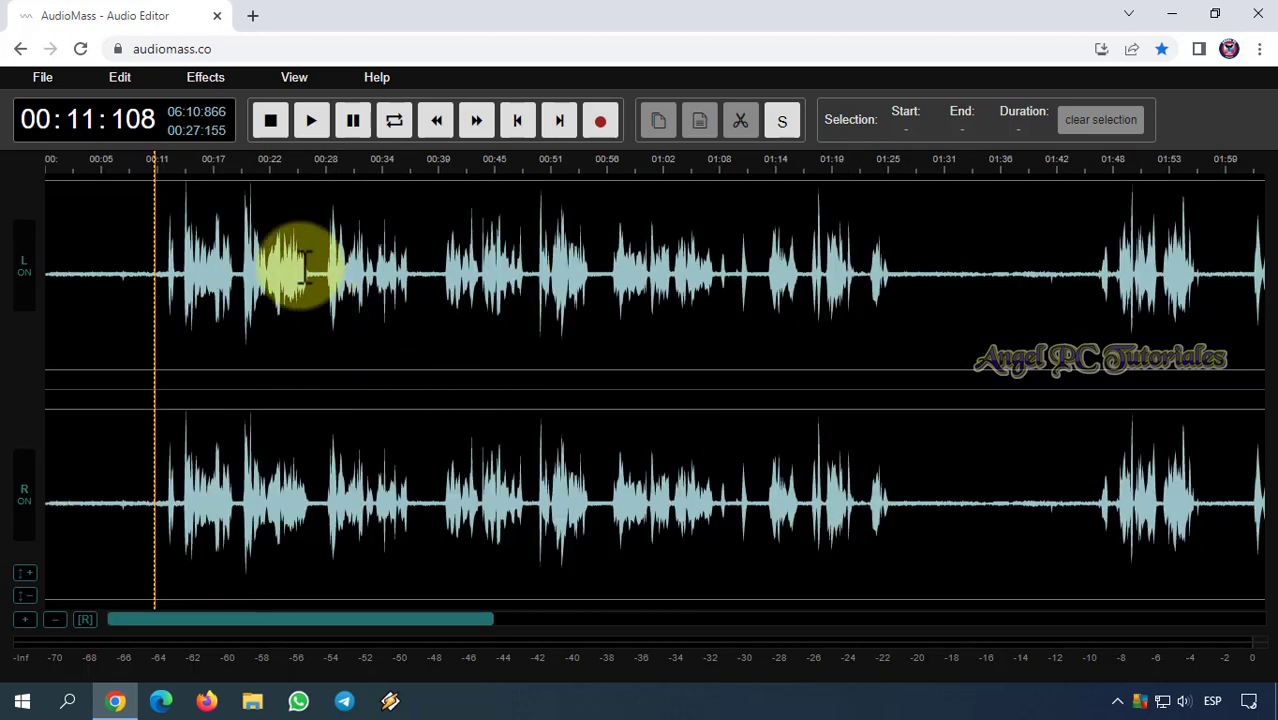
{"action": "left_click", "coordinate": [213, 170]}
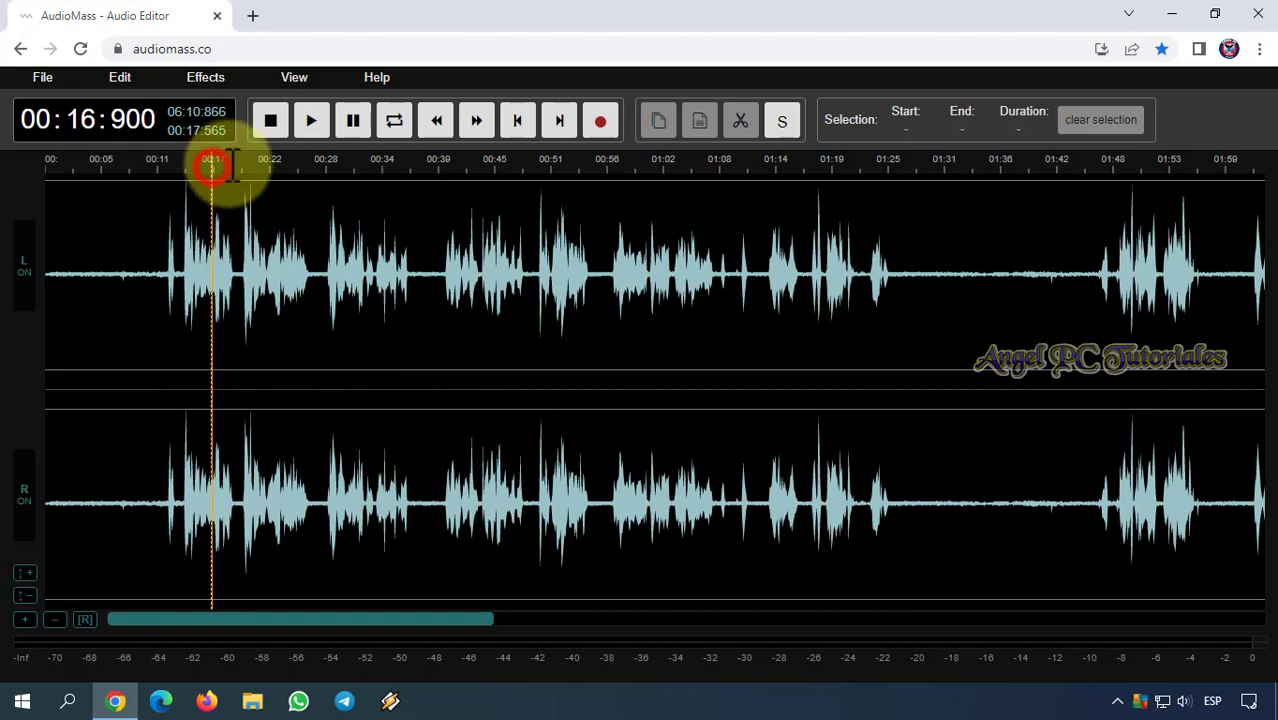
{"action": "left_click", "coordinate": [308, 122]}
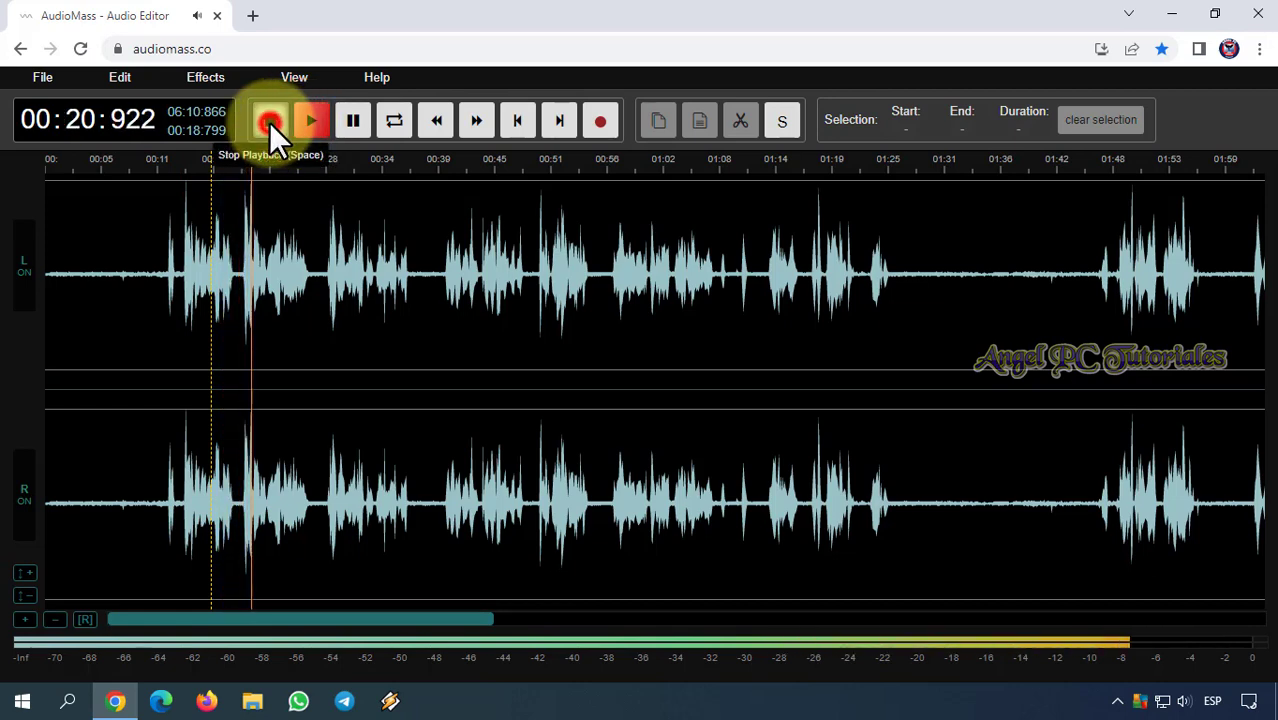
{"action": "left_click", "coordinate": [269, 122]}
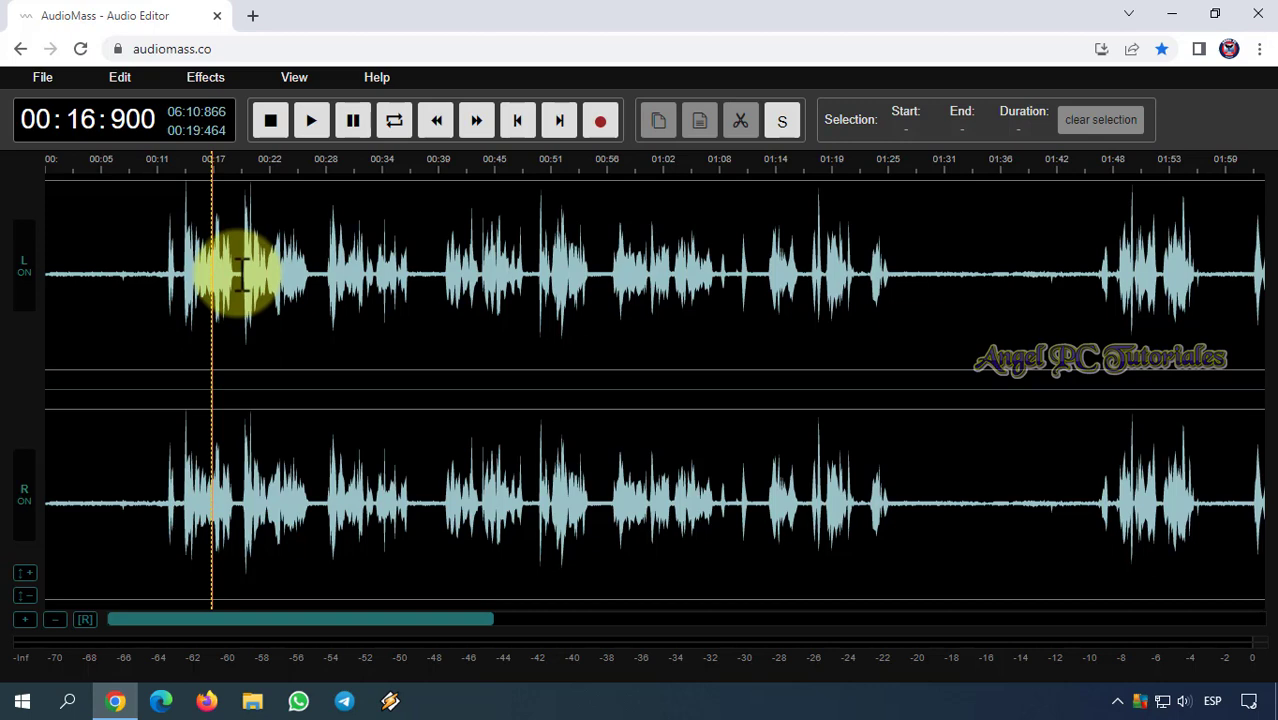
- Cut the opening of the recording from 0 to about 19.46 seconds and play the new beginning briefly
{"action": "left_click_drag", "start_coordinate": [241, 275], "coordinate": [40, 284]}
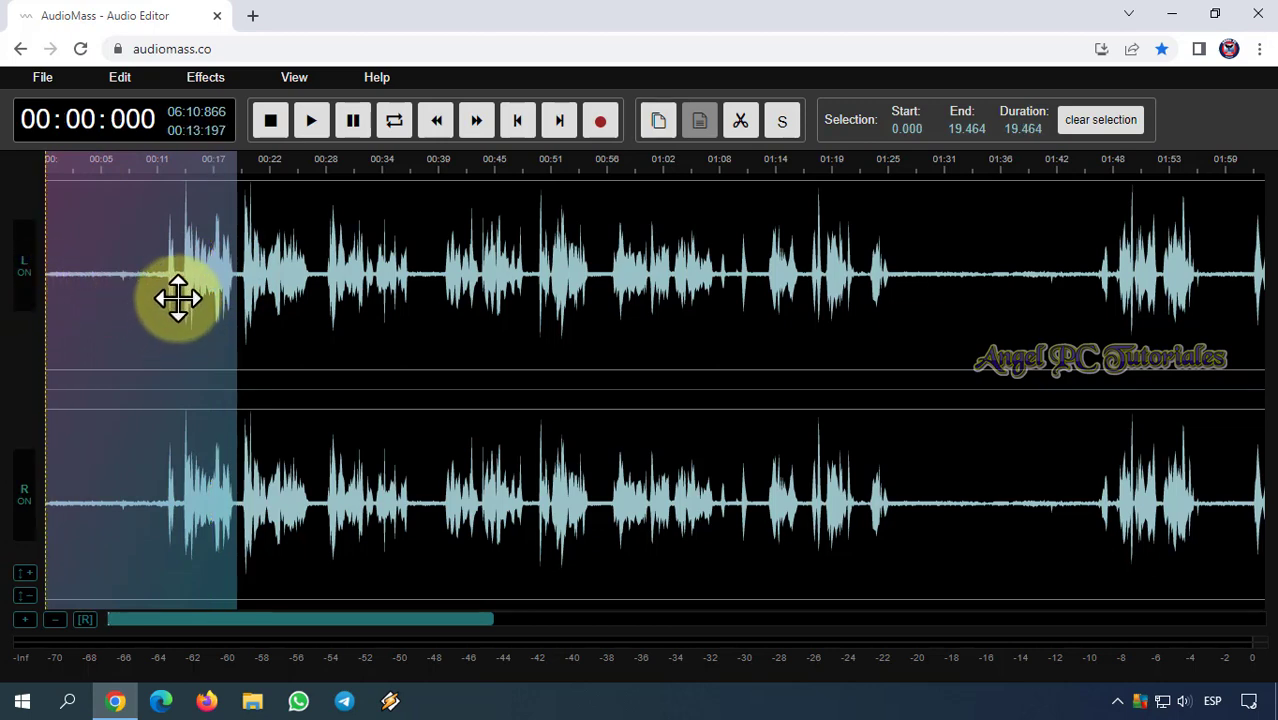
{"action": "left_click", "coordinate": [738, 122]}
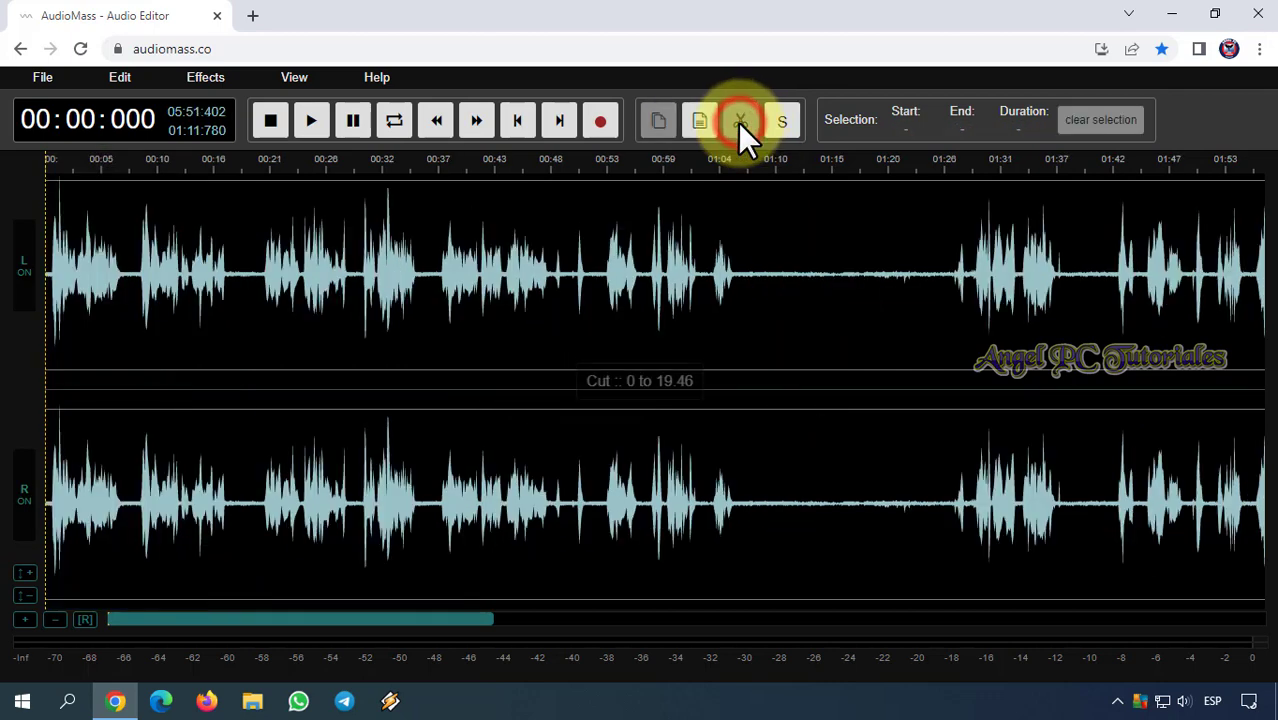
{"action": "left_click", "coordinate": [308, 124]}
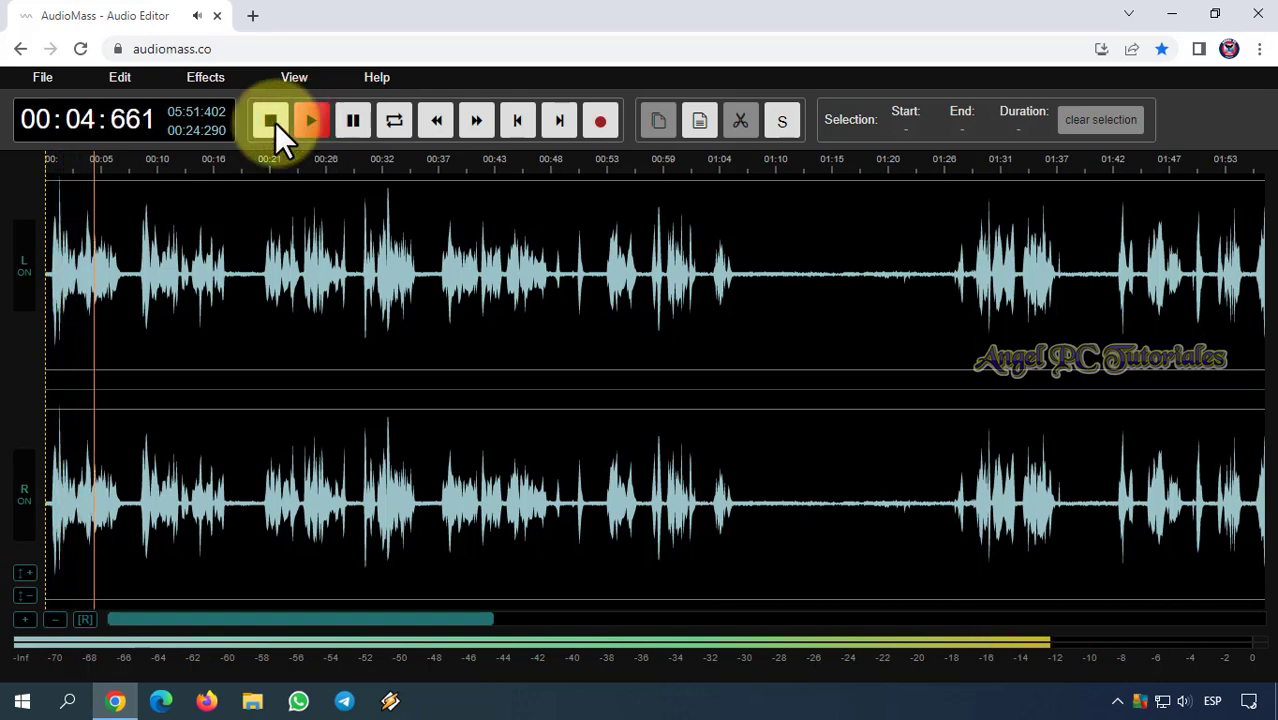
{"action": "left_click", "coordinate": [270, 122]}
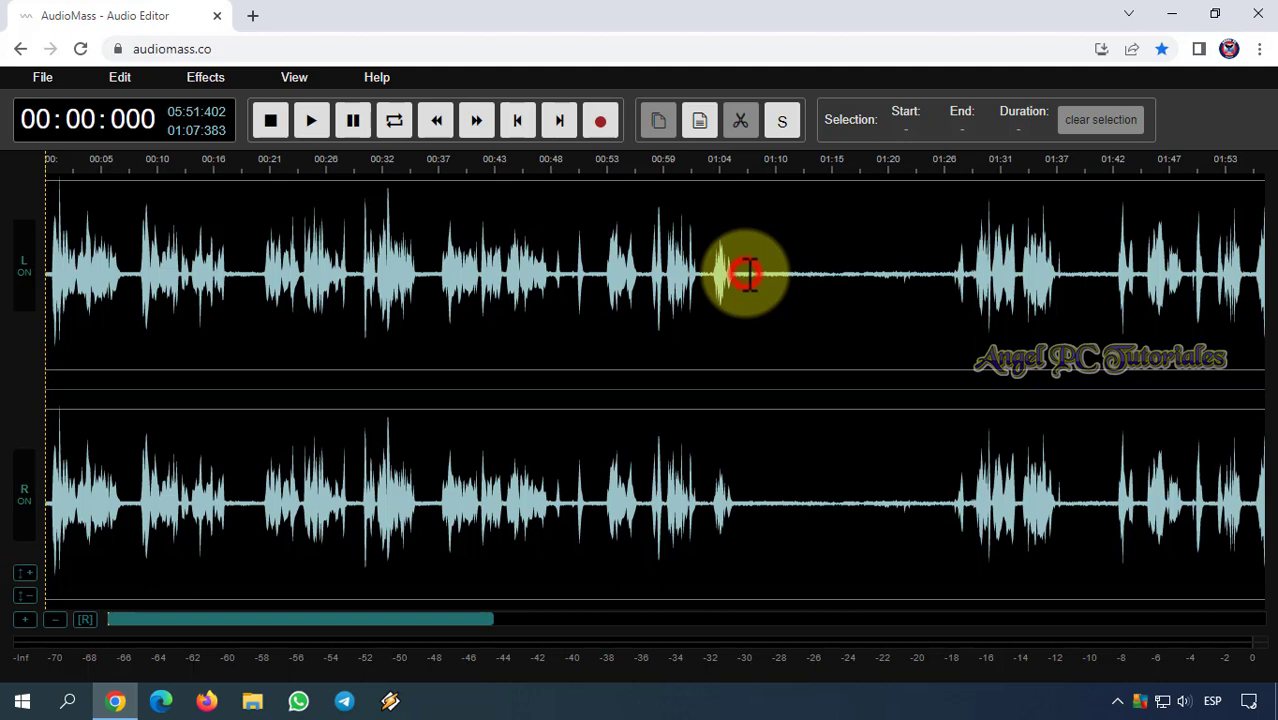
- Cut the long silent stretch from about 67.2 to 85.9 seconds out of the recording
{"action": "left_click_drag", "start_coordinate": [745, 273], "coordinate": [940, 277]}
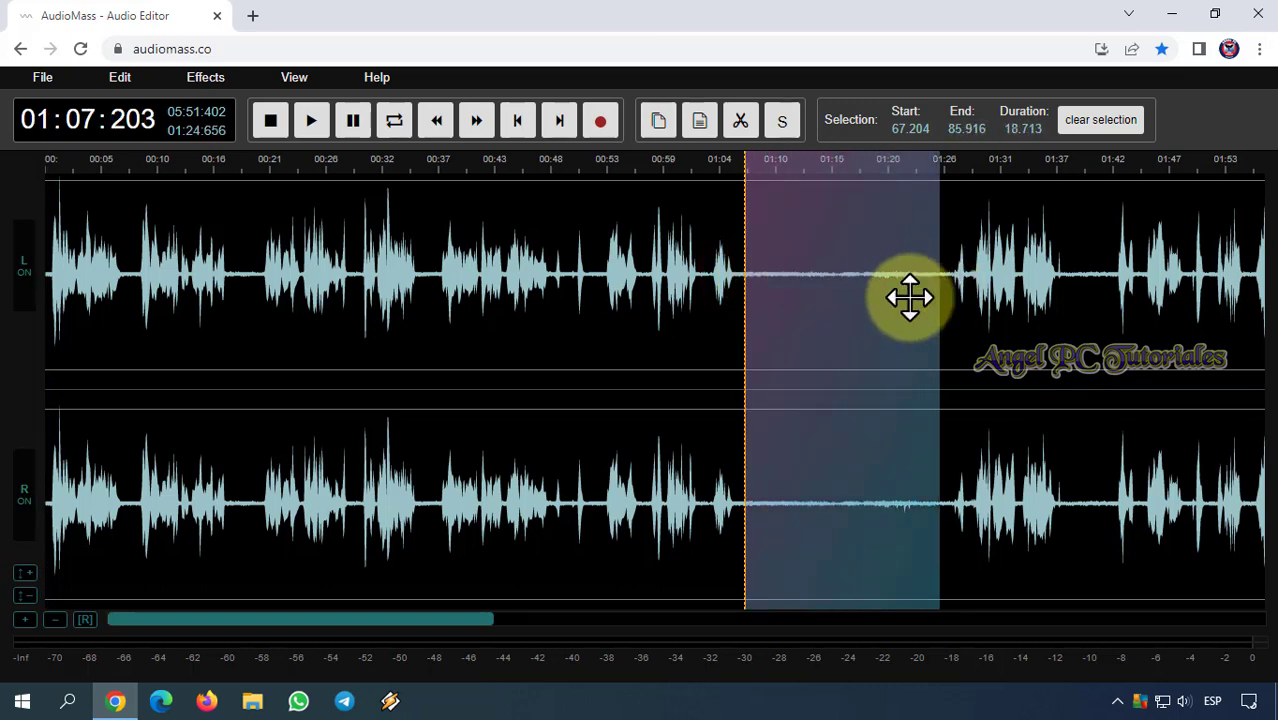
{"action": "left_click", "coordinate": [741, 119]}
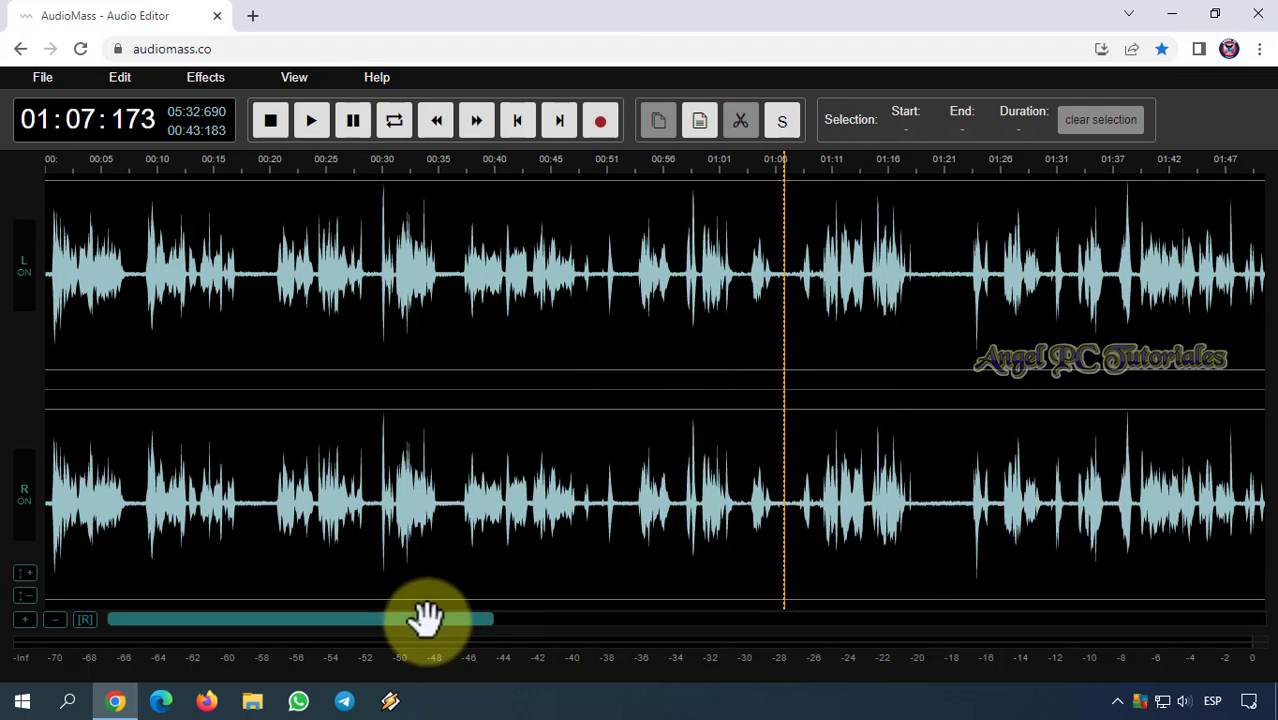
{"action": "mouse_move", "coordinate": [427, 620]}
{"action": "left_mouse_down"}
{"action": "mouse_move", "coordinate": [591, 599]}
{"action": "mouse_move", "coordinate": [685, 605]}
{"action": "mouse_move", "coordinate": [403, 618]}
{"action": "left_mouse_up"}
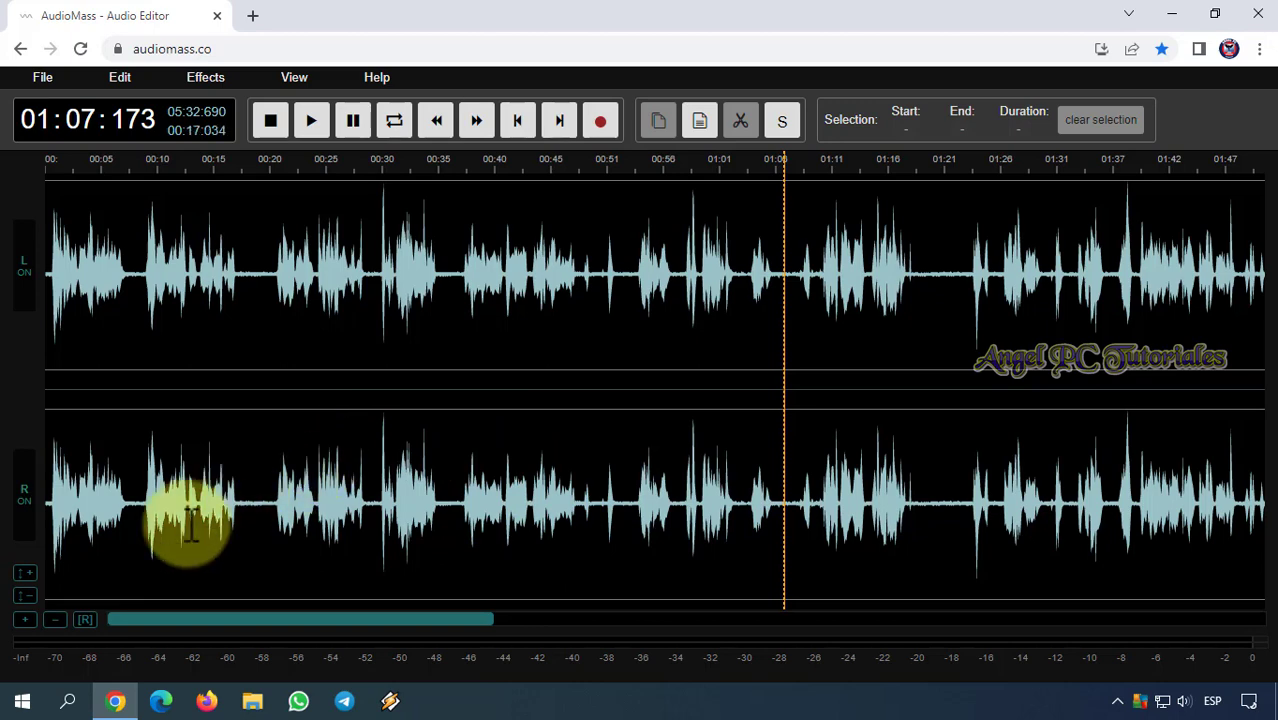
{"action": "left_click", "coordinate": [85, 621]}
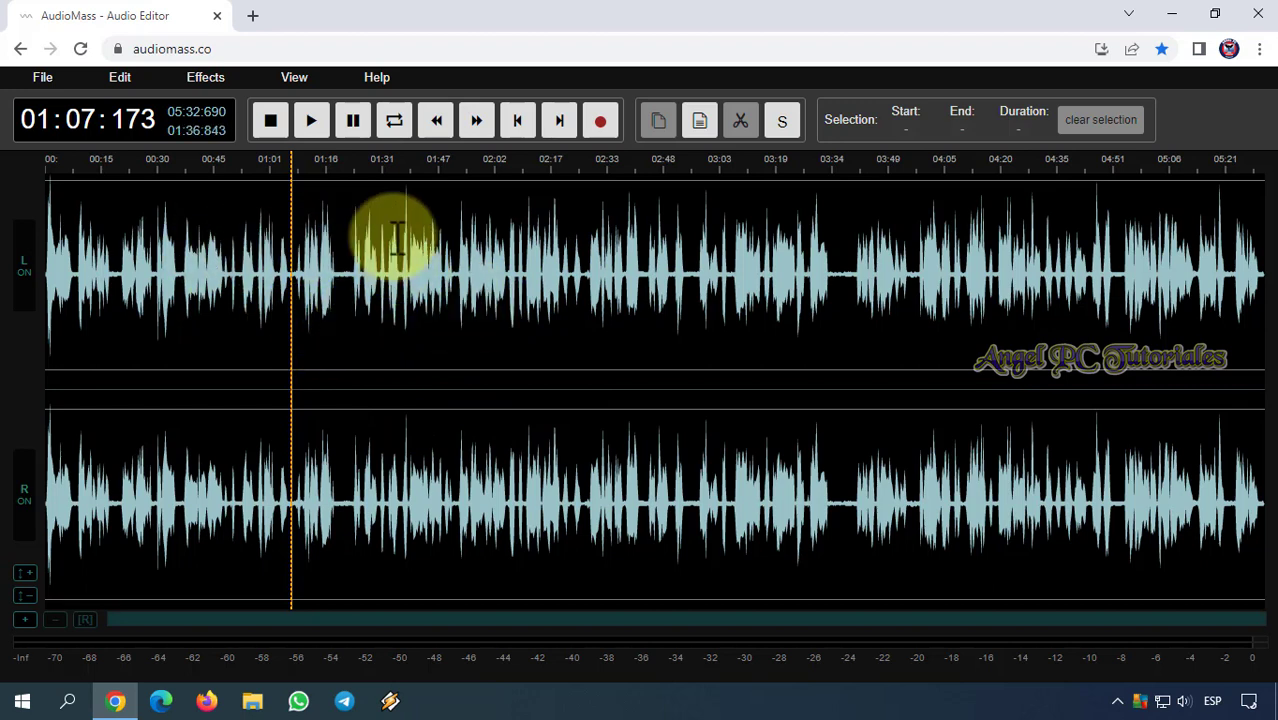
- Export the whole file as audiomass-output.mp3 in MP3 format at 128 kbps stereo
{"action": "left_click", "coordinate": [56, 86]}
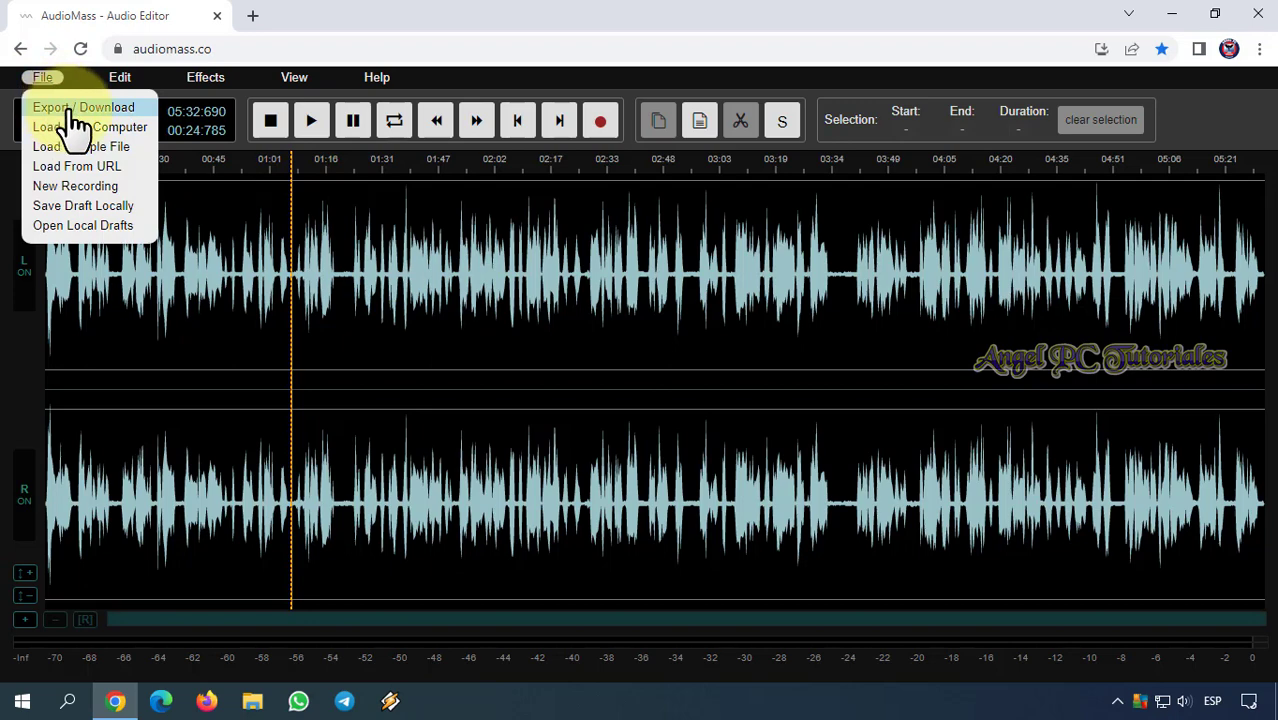
{"action": "left_click", "coordinate": [115, 113]}
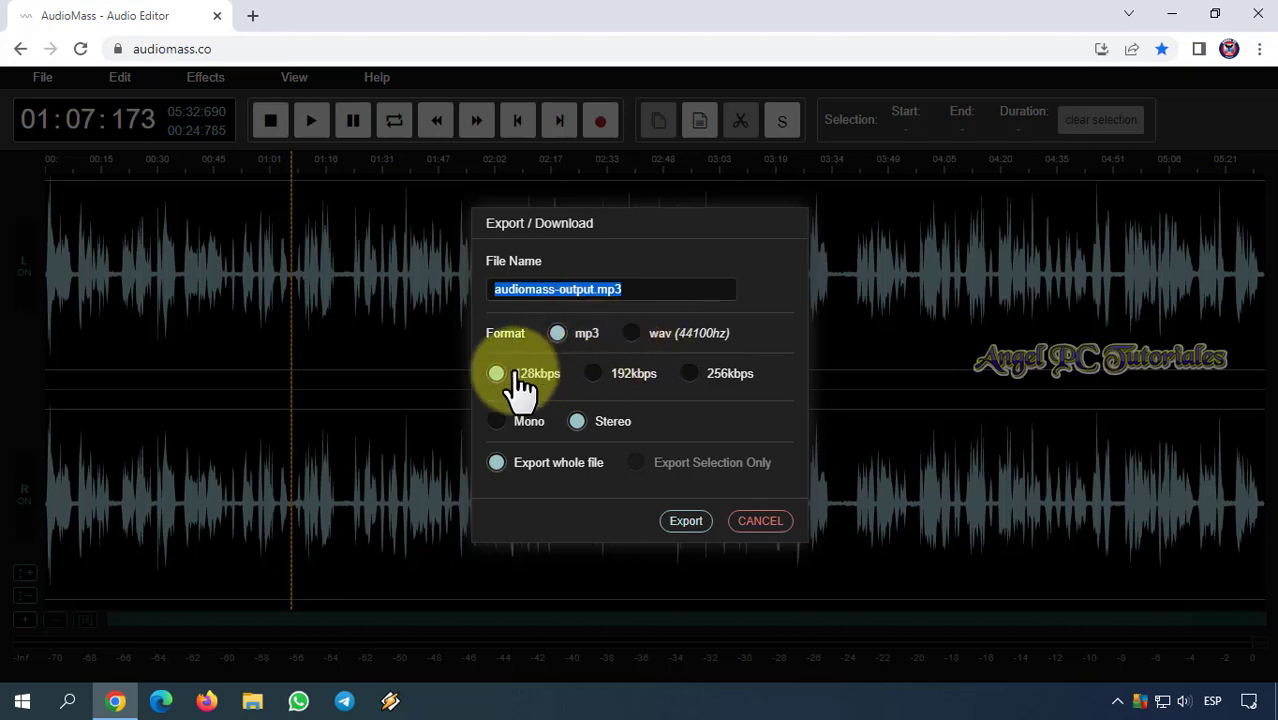
{"action": "left_click", "coordinate": [577, 421]}
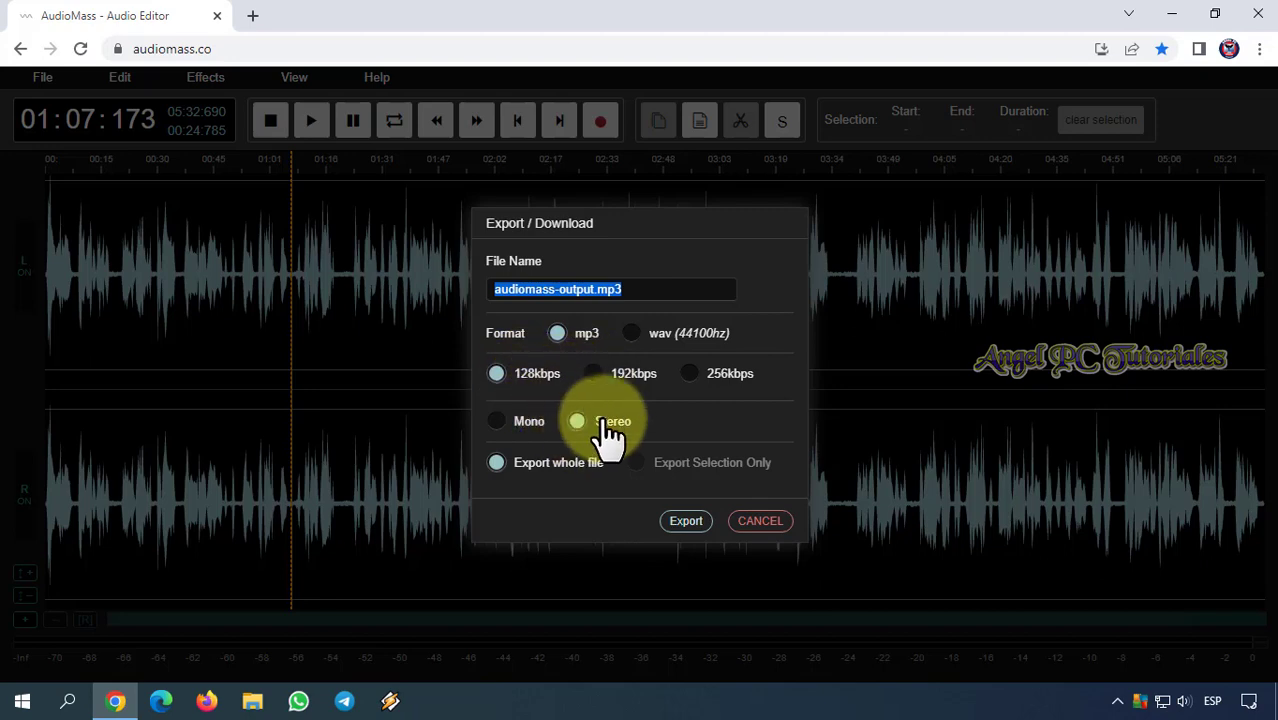
{"action": "left_click", "coordinate": [686, 523]}
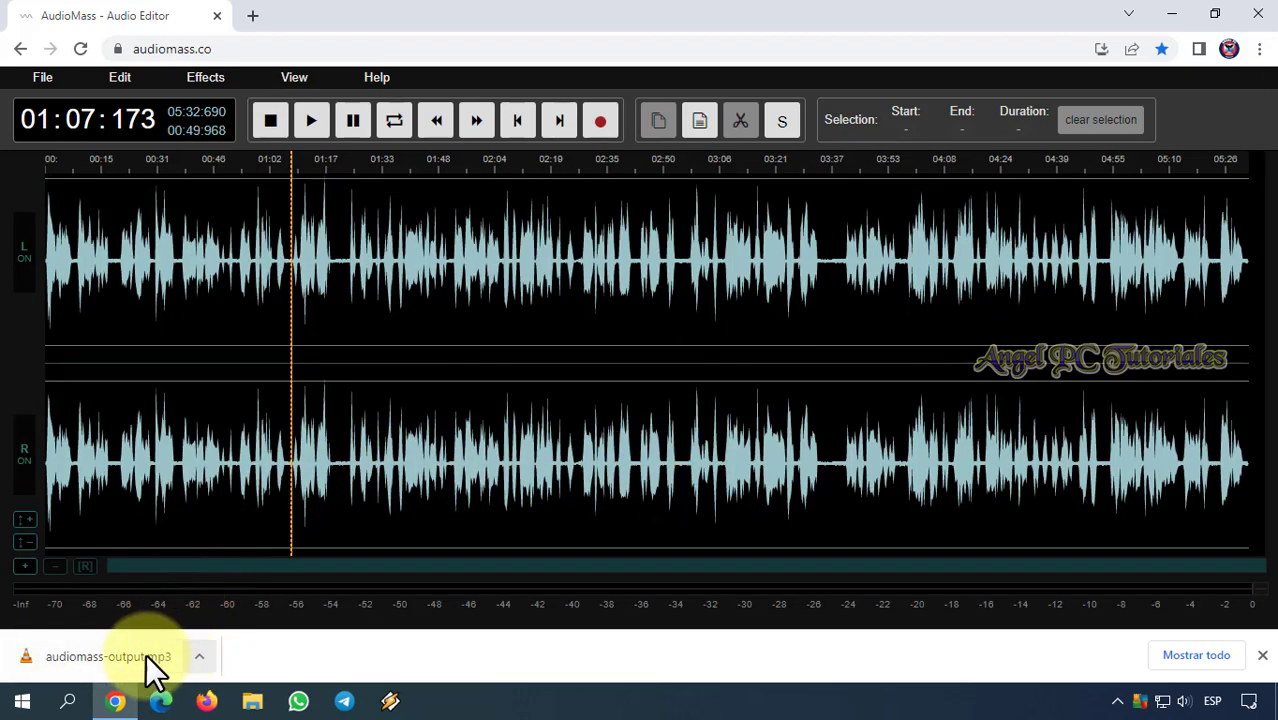
- Show the downloaded audiomass-output.mp3 in its folder and rename the file to hgghhhhj
{"action": "left_click", "coordinate": [200, 658]}
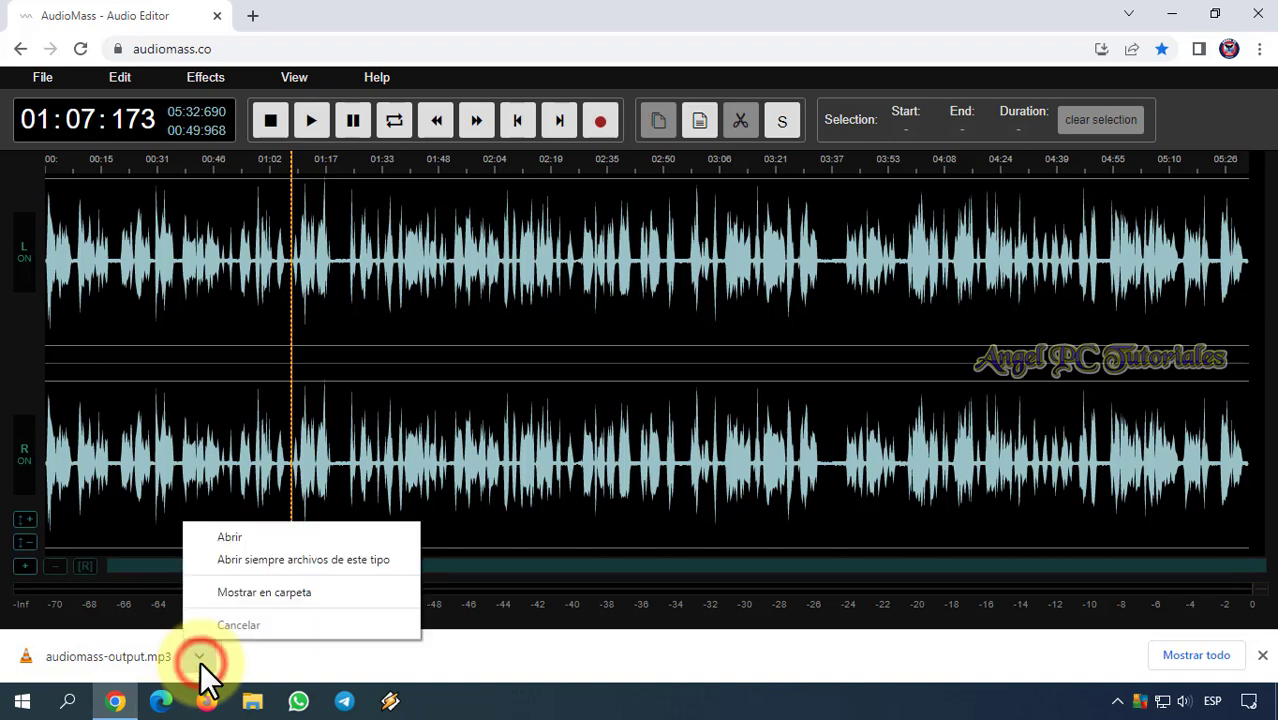
{"action": "left_click", "coordinate": [292, 592]}
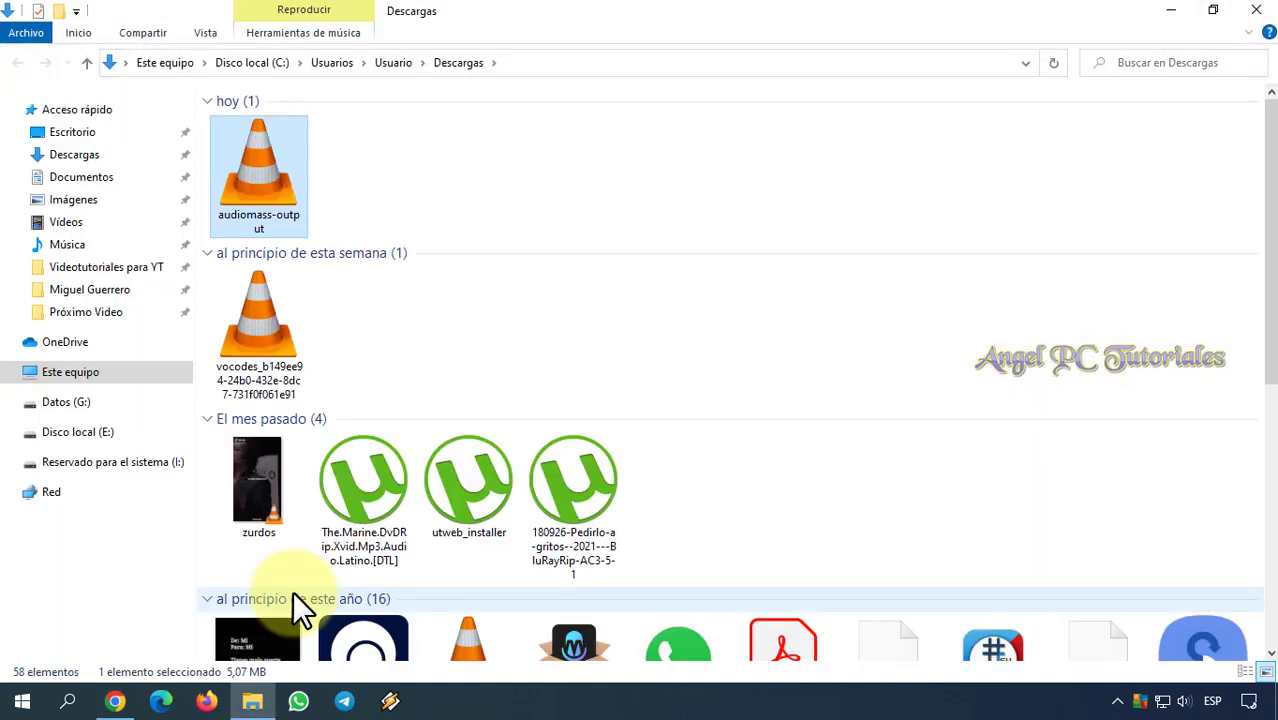
{"action": "left_click", "coordinate": [272, 222]}
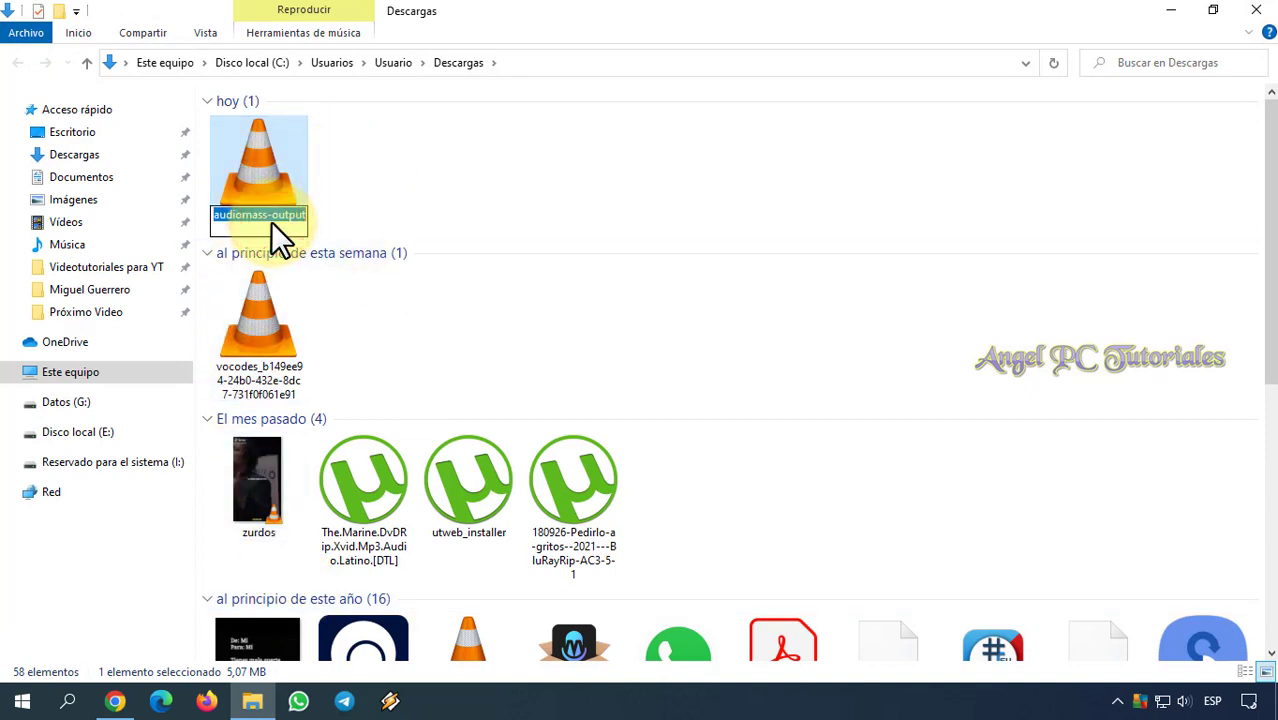
{"action": "type", "text": "hgghhhhj"}
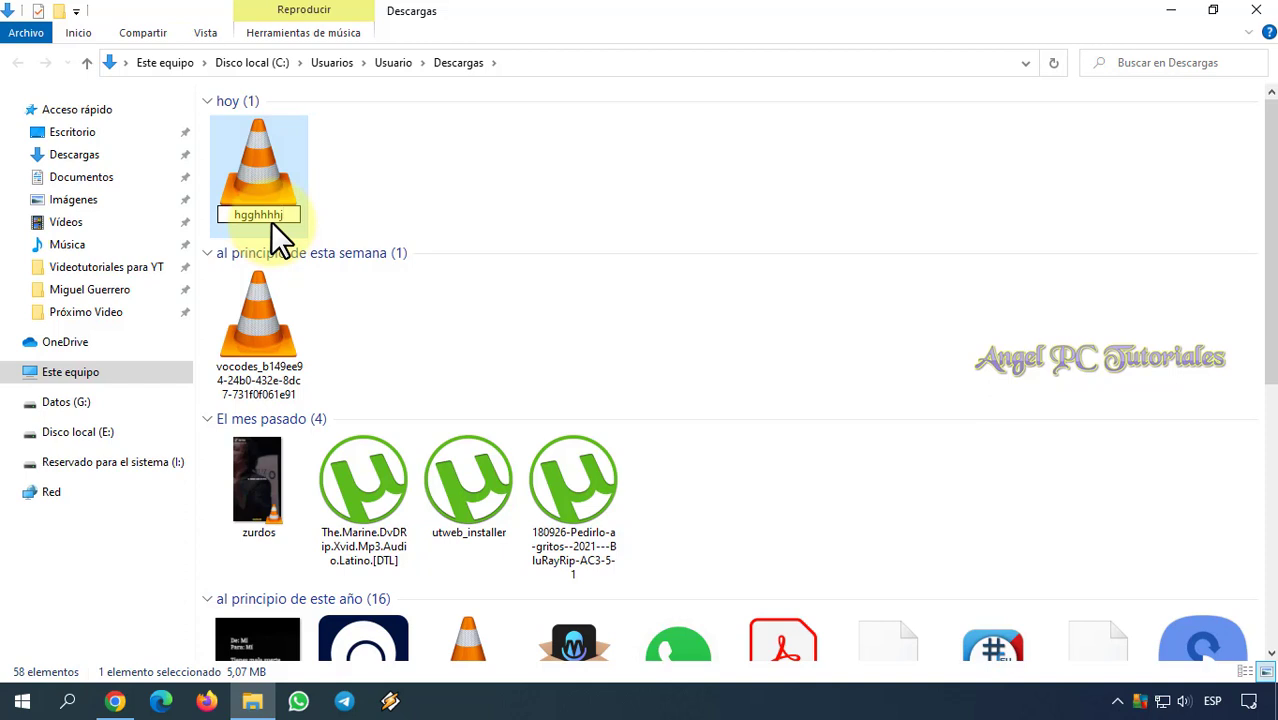
{"action": "left_click", "coordinate": [401, 200]}
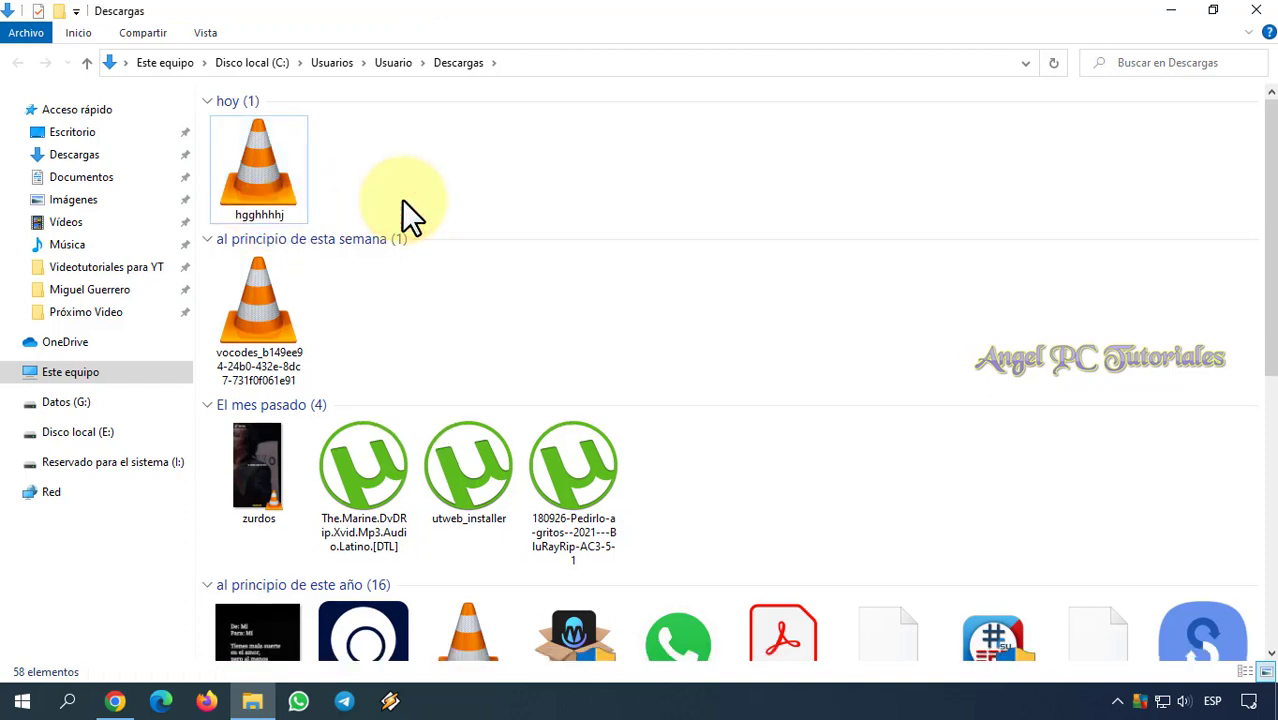